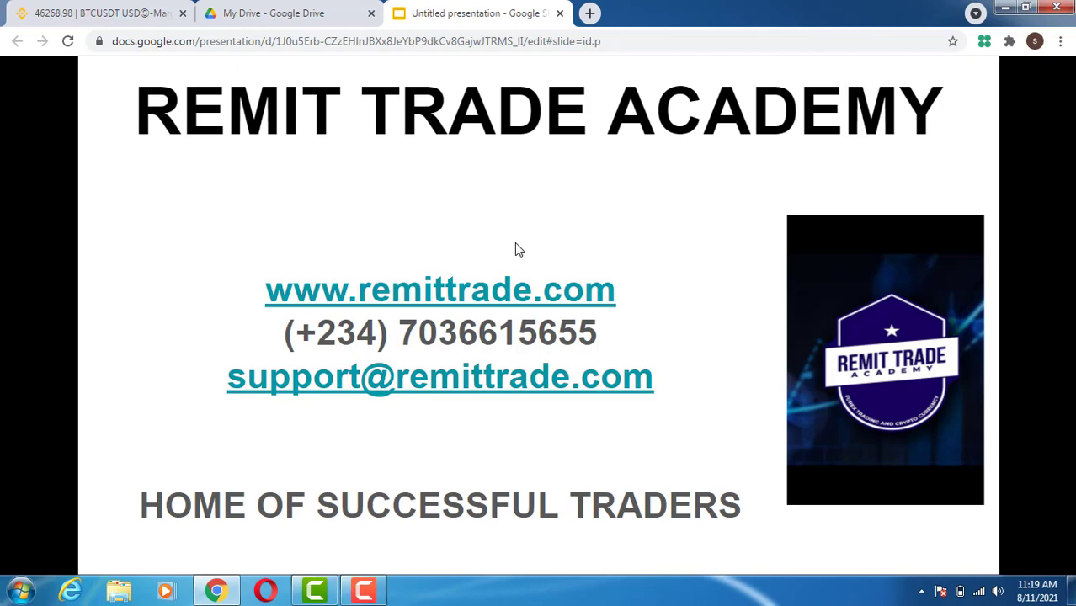
- Advance two slides to the trailing stop definition, then return to the Binance BTCUSDT page
{"action": "left_click", "coordinate": [92, 12]}
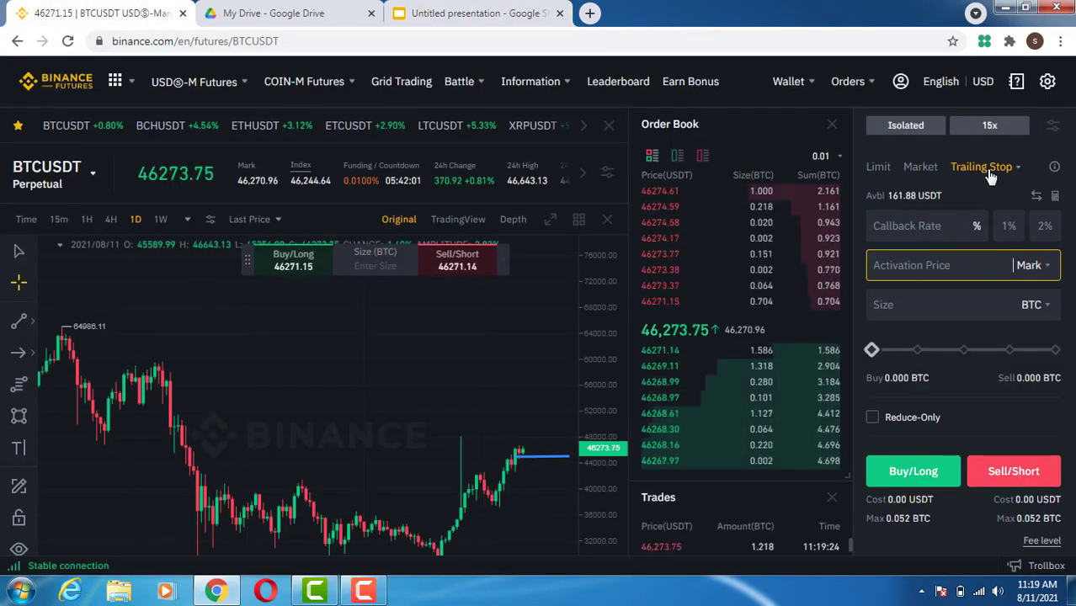
{"action": "left_click", "coordinate": [476, 13]}
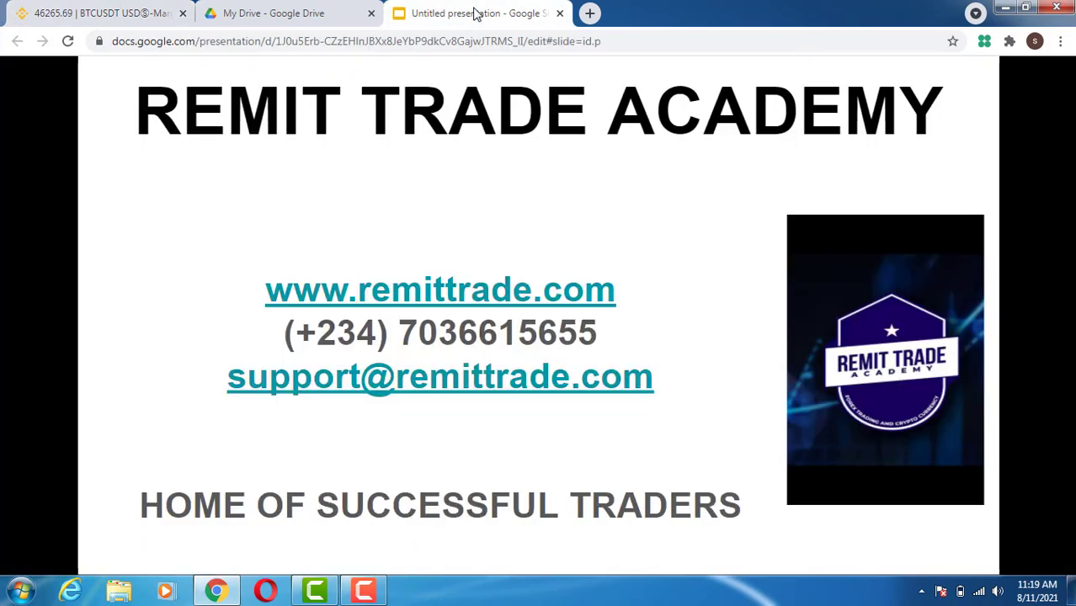
{"action": "left_click", "coordinate": [562, 232]}
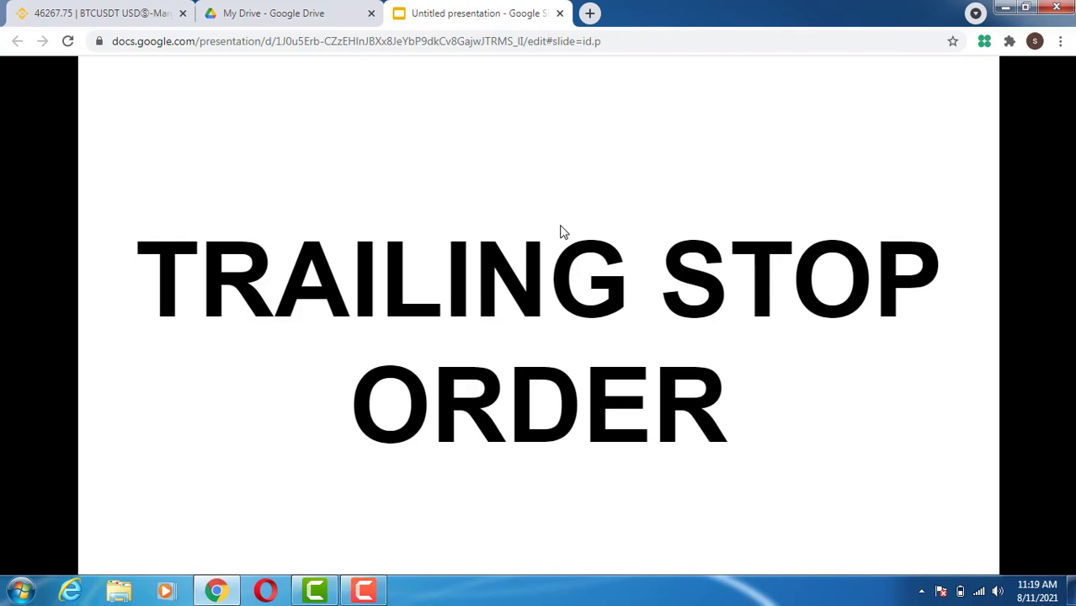
{"action": "left_click", "coordinate": [566, 230]}
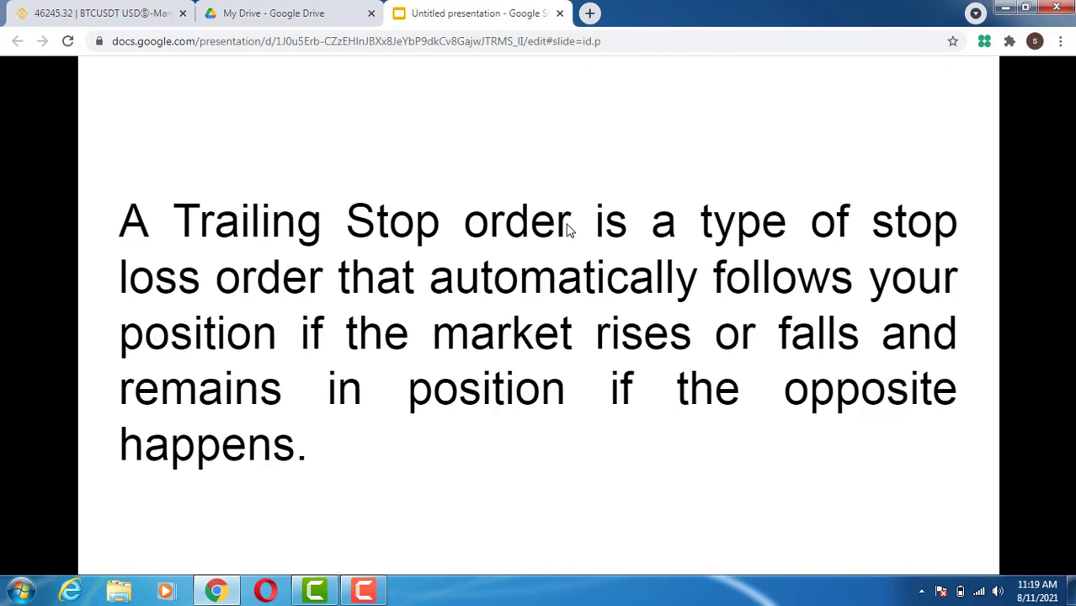
{"action": "left_click", "coordinate": [137, 15]}
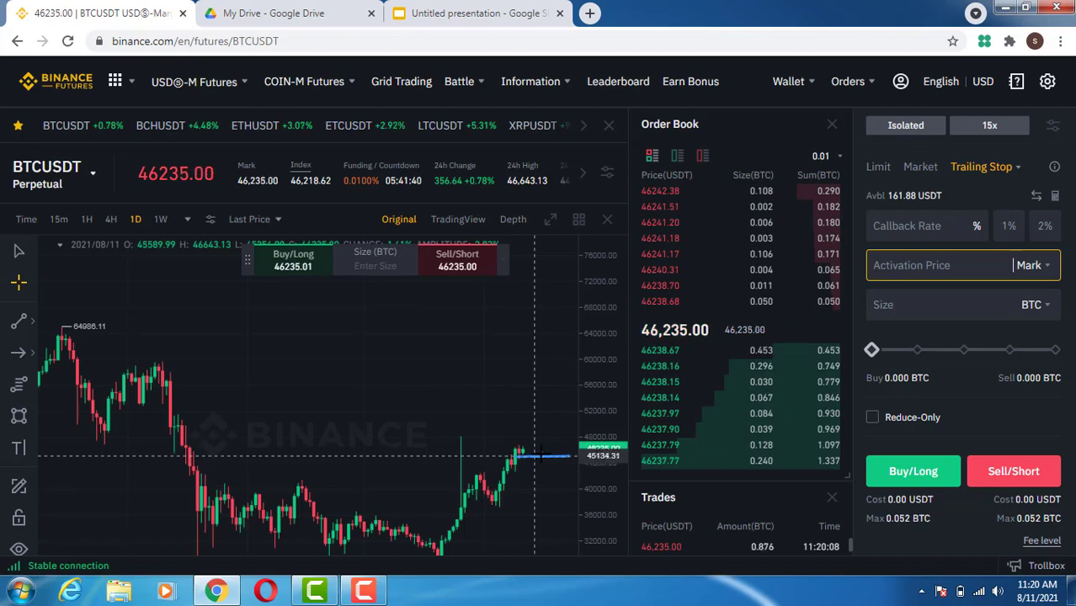
- Switch the Binance order form from Market to Limit, then go back to the definition slide
{"action": "left_click", "coordinate": [929, 171]}
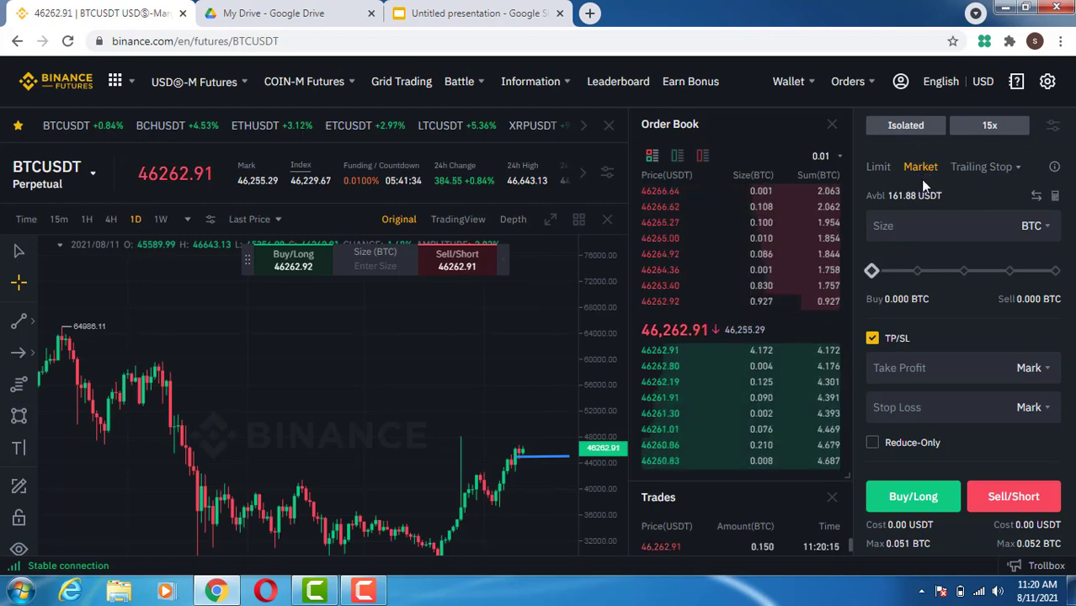
{"action": "left_click", "coordinate": [880, 172]}
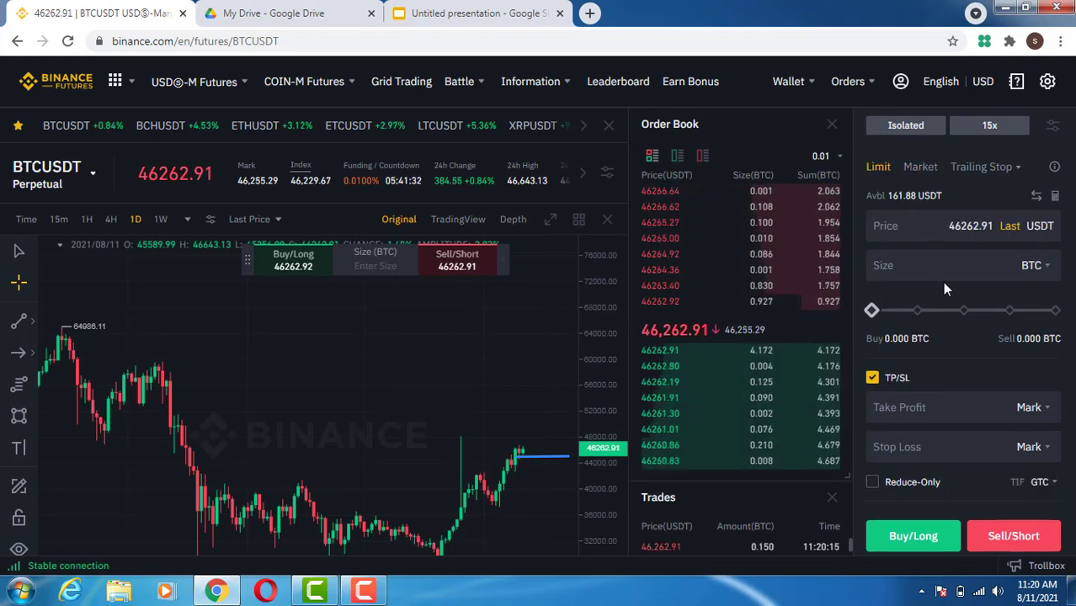
{"action": "scroll", "coordinate": [947, 411], "scroll_direction": "down", "scroll_amount": 3}
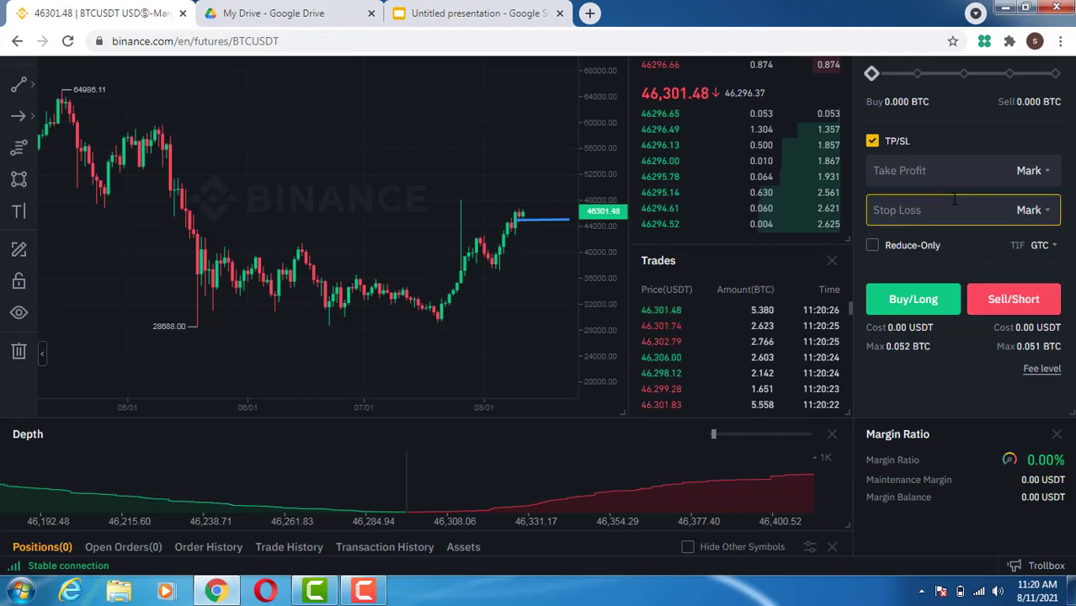
{"action": "scroll", "coordinate": [968, 211], "scroll_direction": "up", "scroll_amount": 2}
{"action": "left_click", "coordinate": [453, 14]}
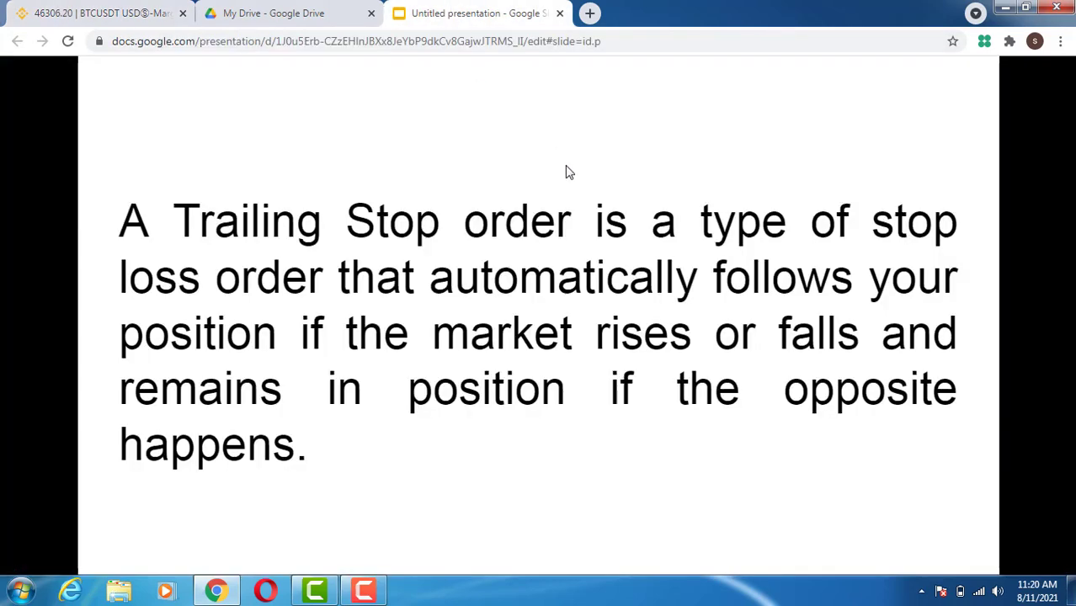
- Advance to the Buy and Sell Trailing Stop slide, then return to the top of the Binance BTCUSDT page
{"action": "key", "text": "Left"}
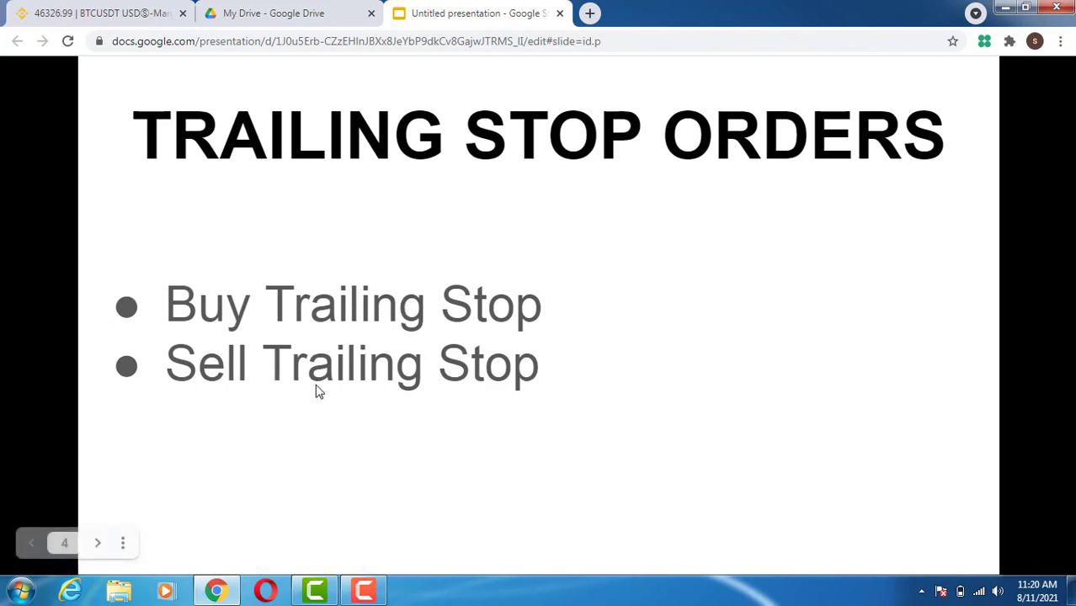
{"action": "left_click", "coordinate": [122, 15]}
{"action": "scroll", "coordinate": [796, 283], "scroll_direction": "up", "scroll_amount": 2}
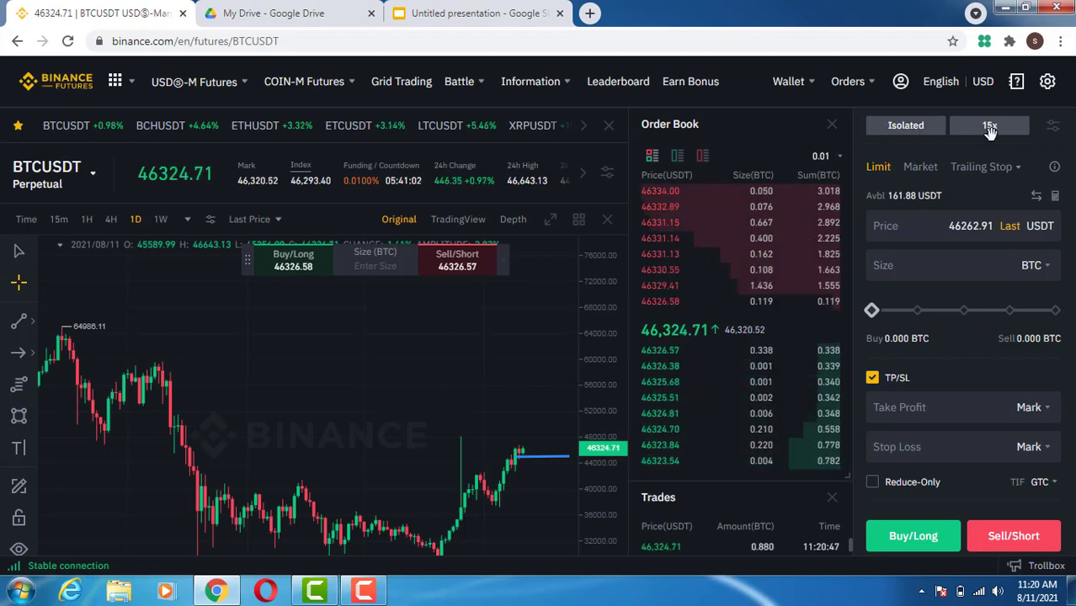
- Place and confirm a 0.002 BTC market Buy/Long order on BTCUSDT
{"action": "left_click", "coordinate": [920, 173]}
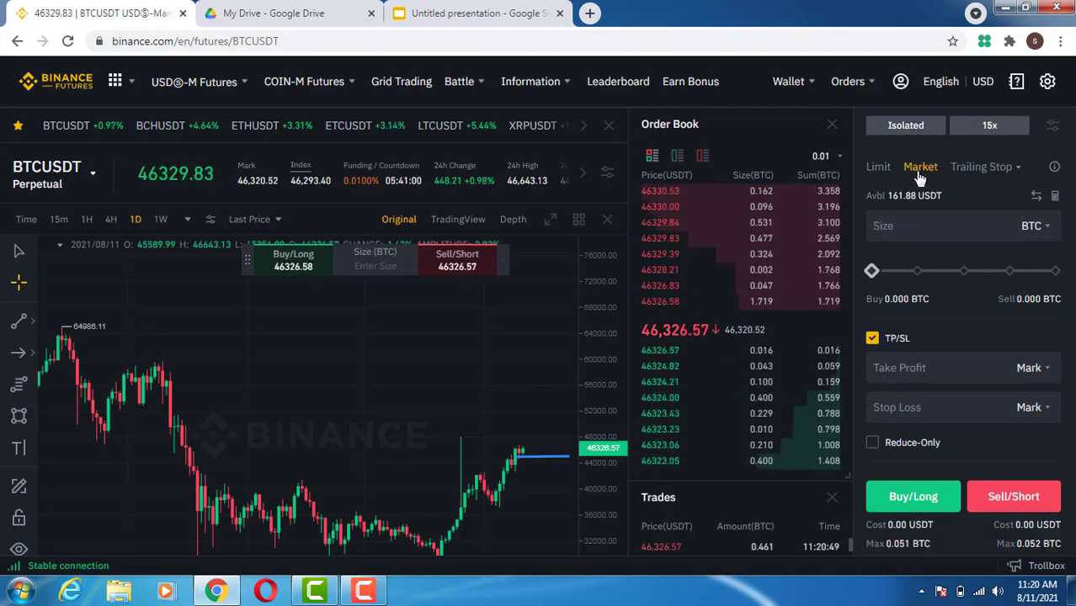
{"action": "left_click", "coordinate": [911, 226]}
{"action": "type", "text": "0"}
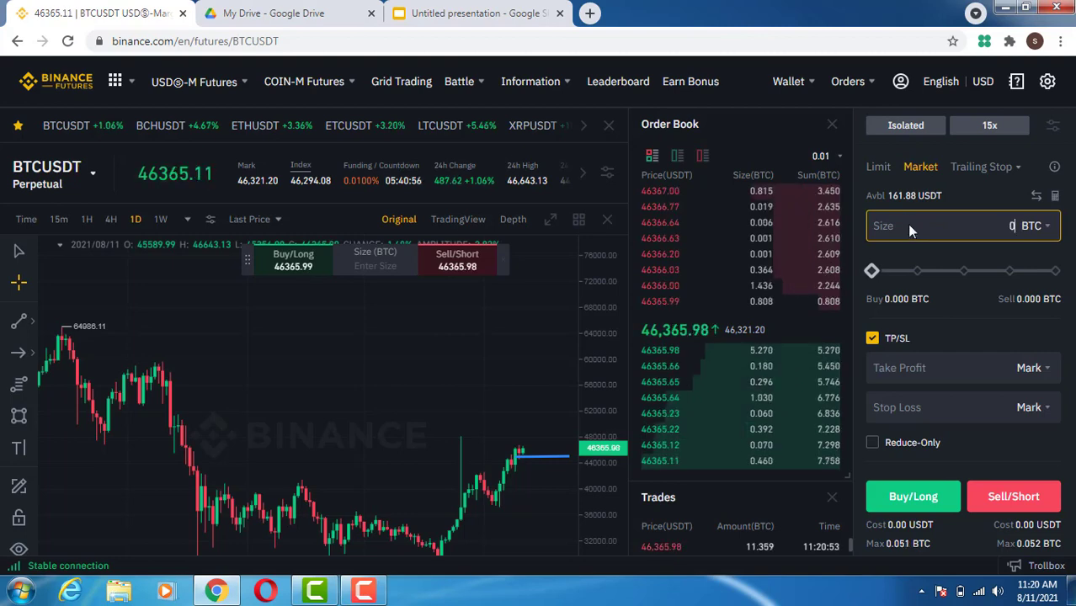
{"action": "type", "text": ".002"}
{"action": "mouse_move", "coordinate": [50, 172]}
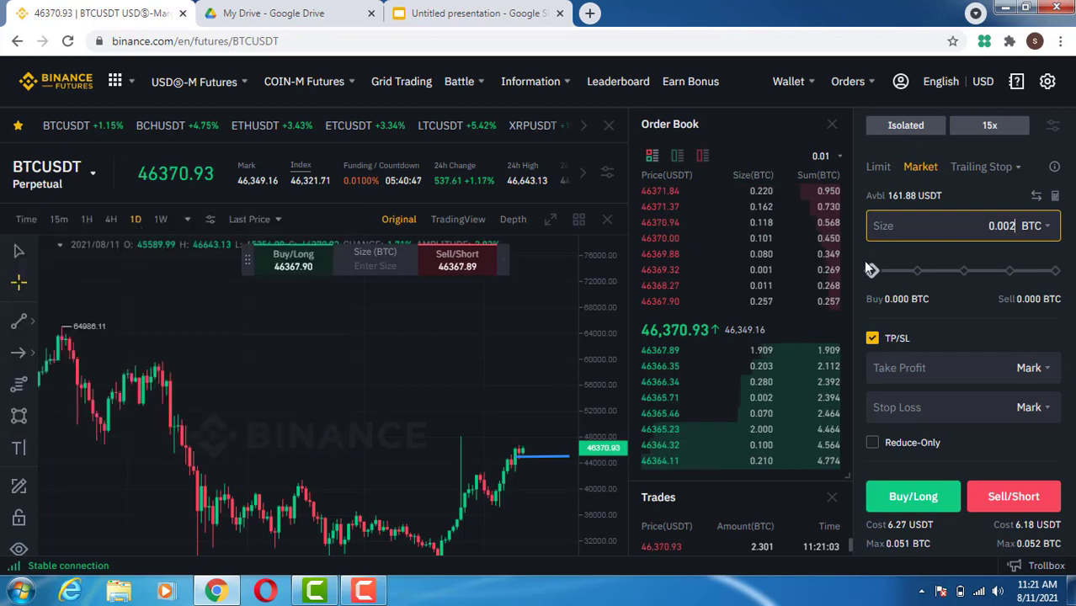
{"action": "scroll", "coordinate": [931, 321], "scroll_direction": "down", "scroll_amount": 2}
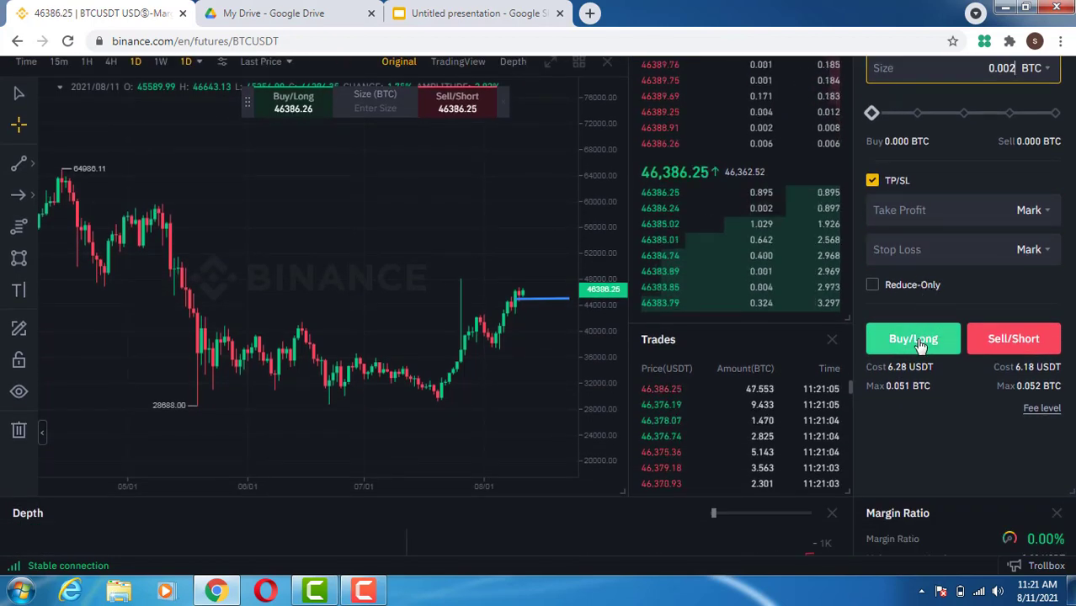
{"action": "scroll", "coordinate": [915, 362], "scroll_direction": "up", "scroll_amount": 2}
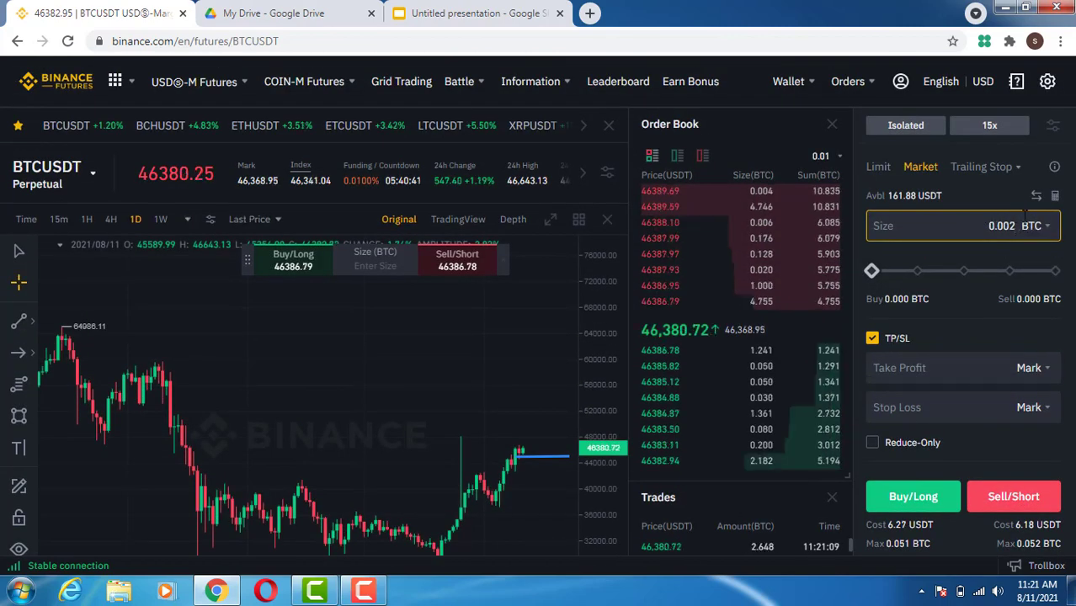
{"action": "left_click", "coordinate": [913, 496]}
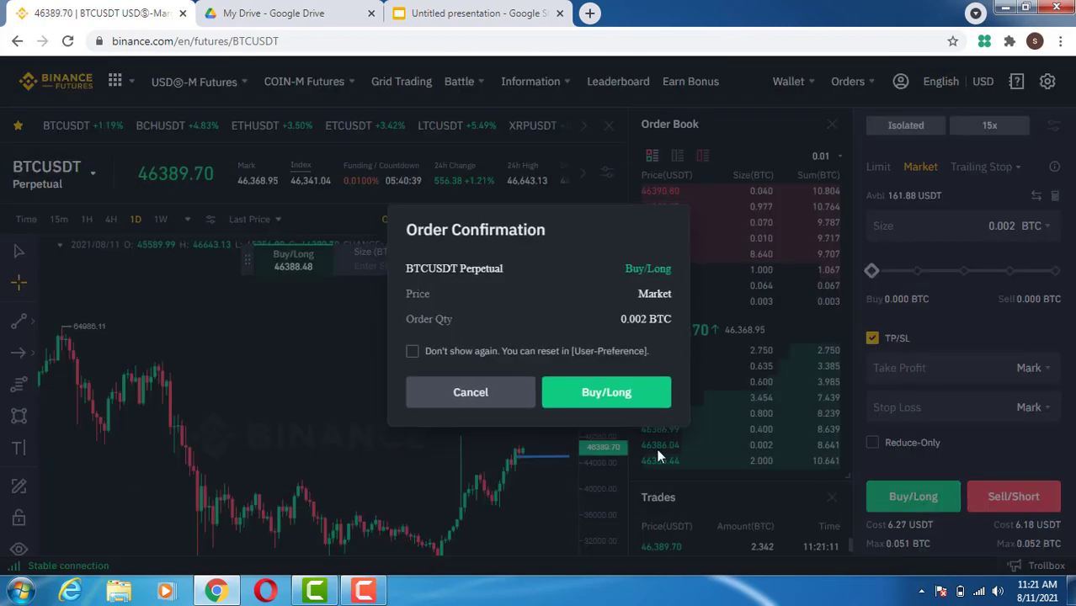
{"action": "left_click", "coordinate": [585, 400]}
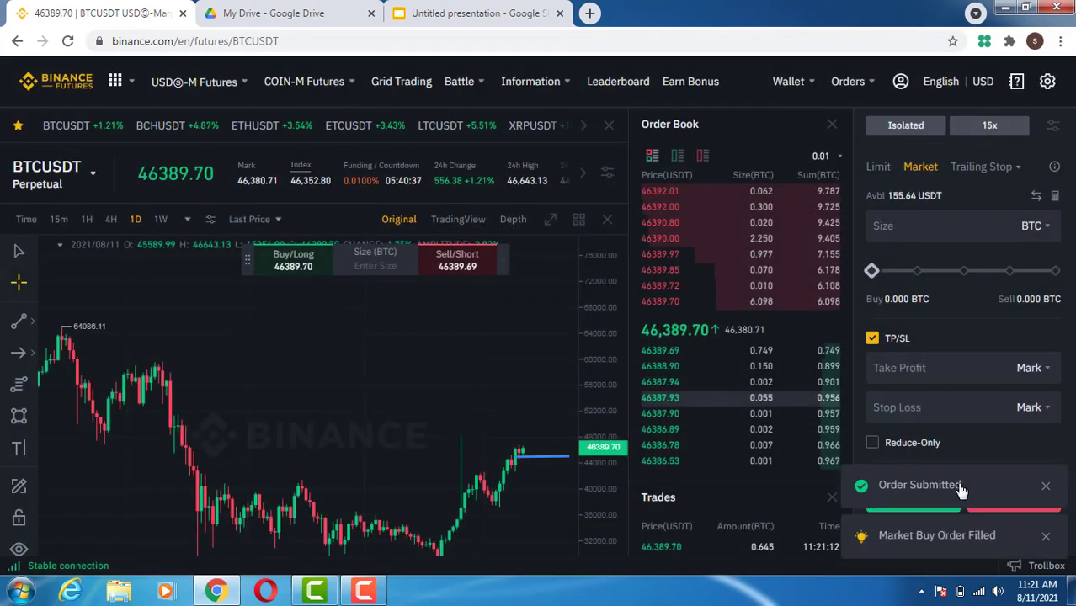
{"action": "scroll", "coordinate": [838, 393], "scroll_direction": "down", "scroll_amount": 4}
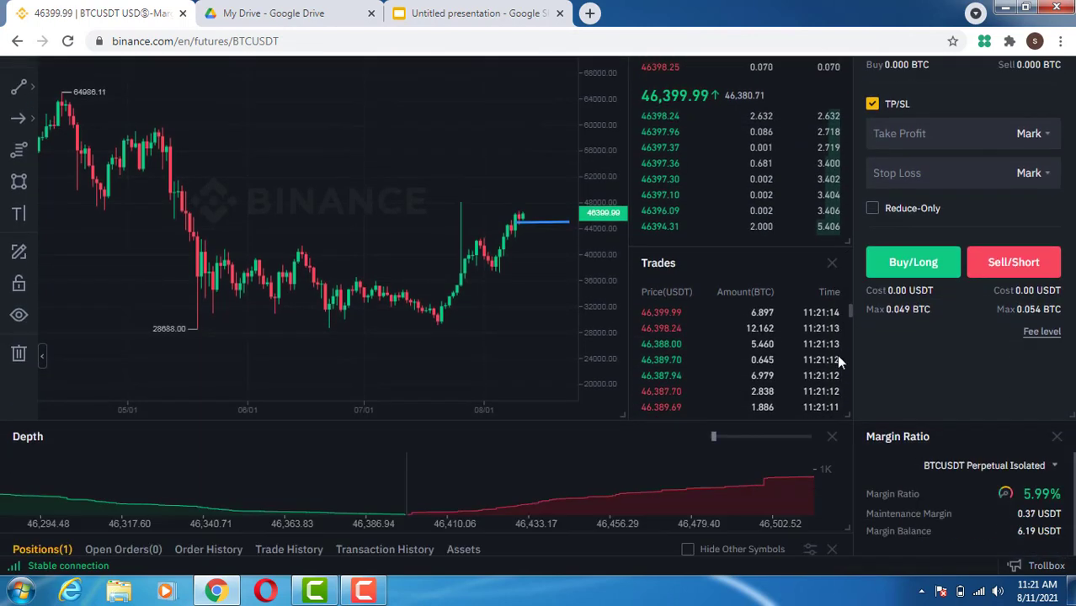
{"action": "scroll", "coordinate": [383, 541], "scroll_direction": "down", "scroll_amount": 1}
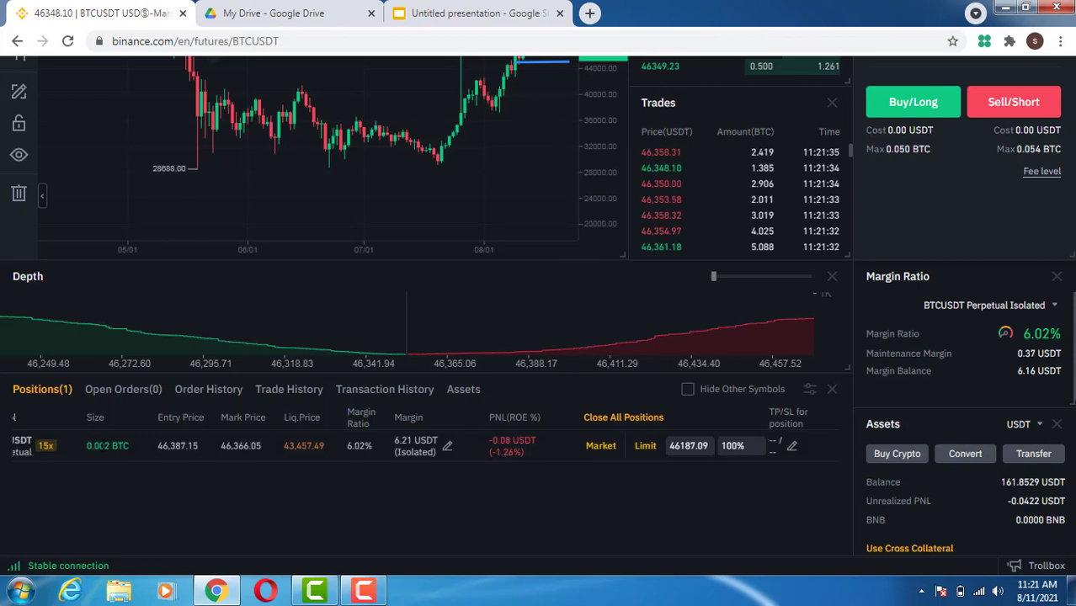
{"action": "scroll", "coordinate": [721, 375], "scroll_direction": "up", "scroll_amount": 4}
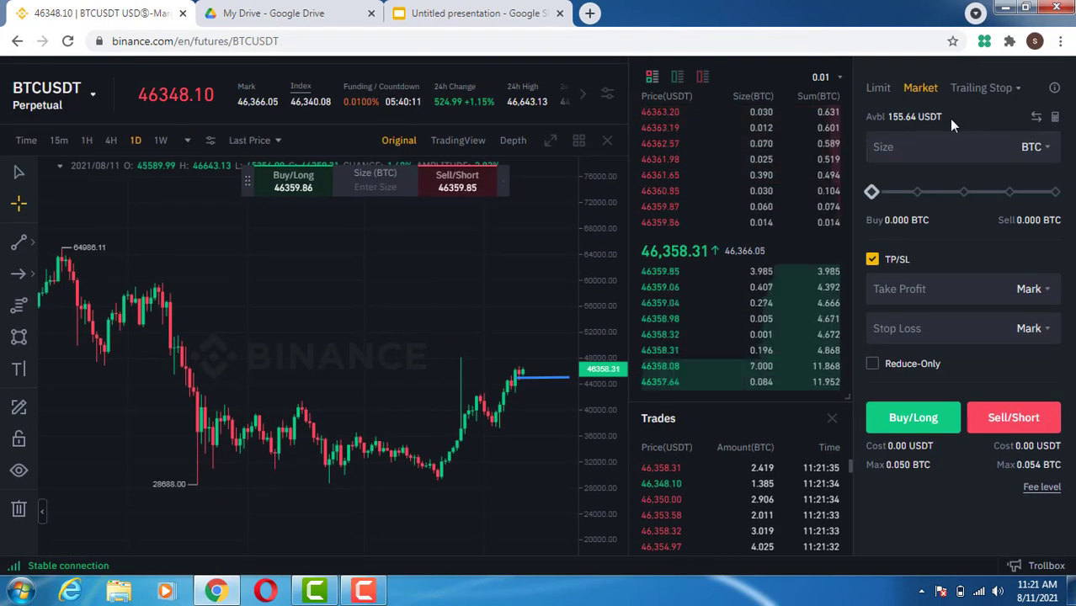
{"action": "scroll", "coordinate": [988, 123], "scroll_direction": "up", "scroll_amount": 2}
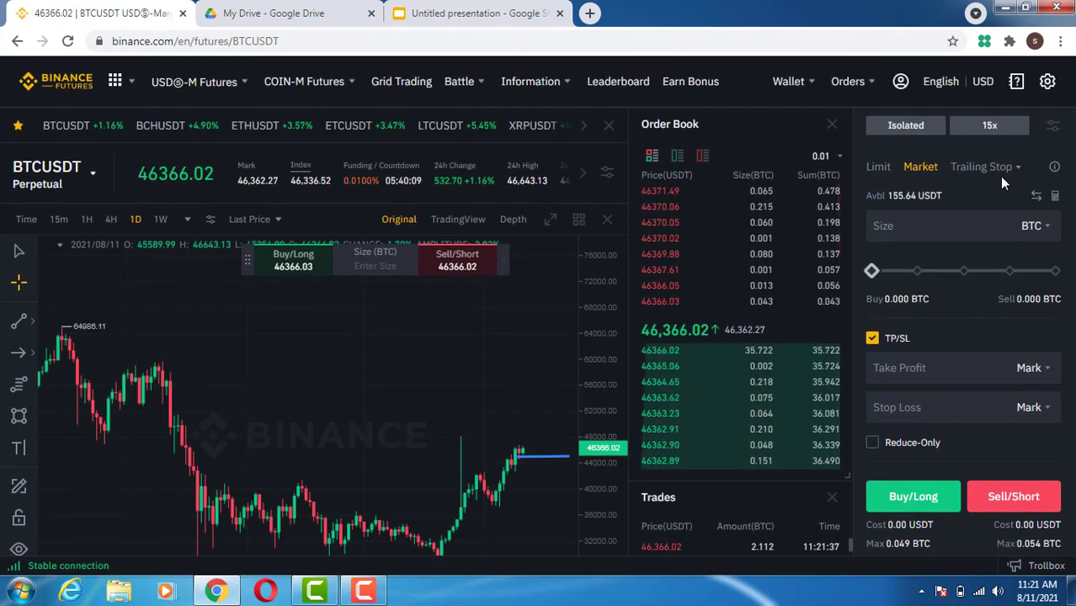
- Switch the order form to Trailing Stop, with callback rate, activation price and size empty
{"action": "double_click", "coordinate": [1001, 167]}
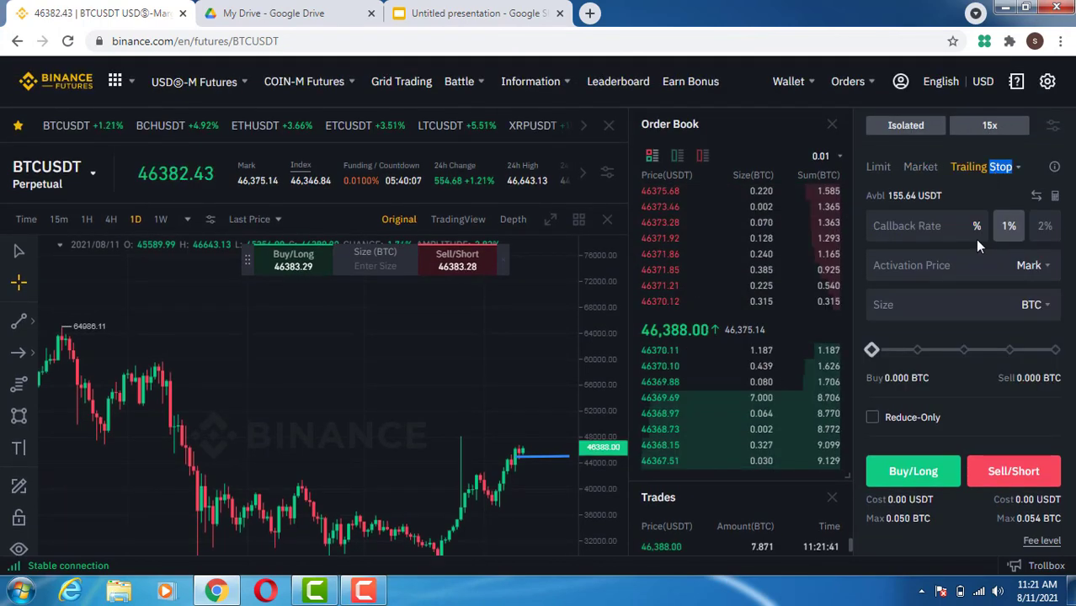
{"action": "mouse_move", "coordinate": [912, 236]}
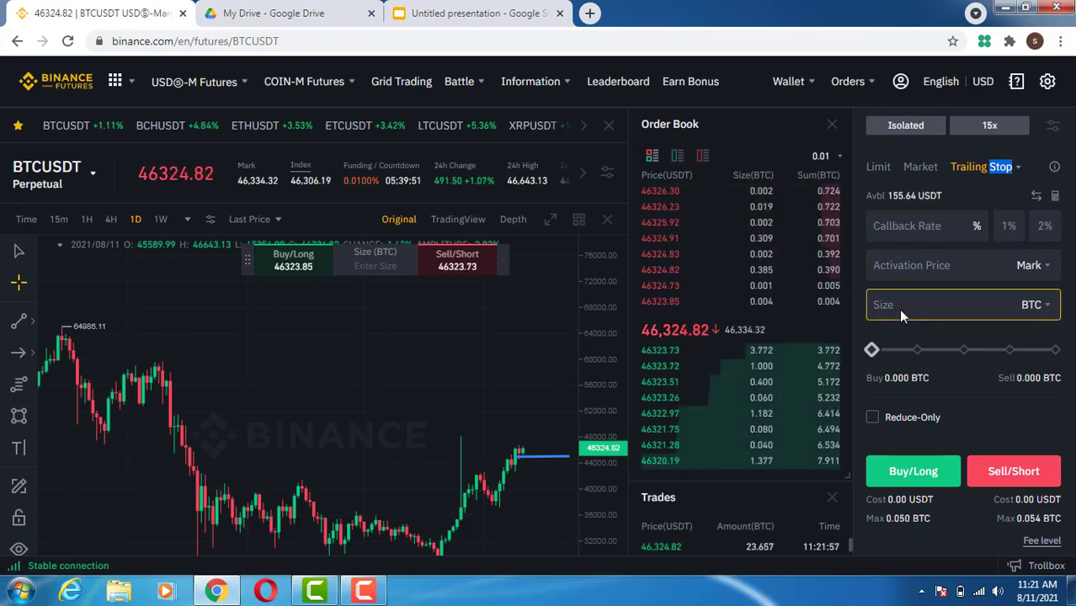
{"action": "scroll", "coordinate": [893, 266], "scroll_direction": "down", "scroll_amount": 1}
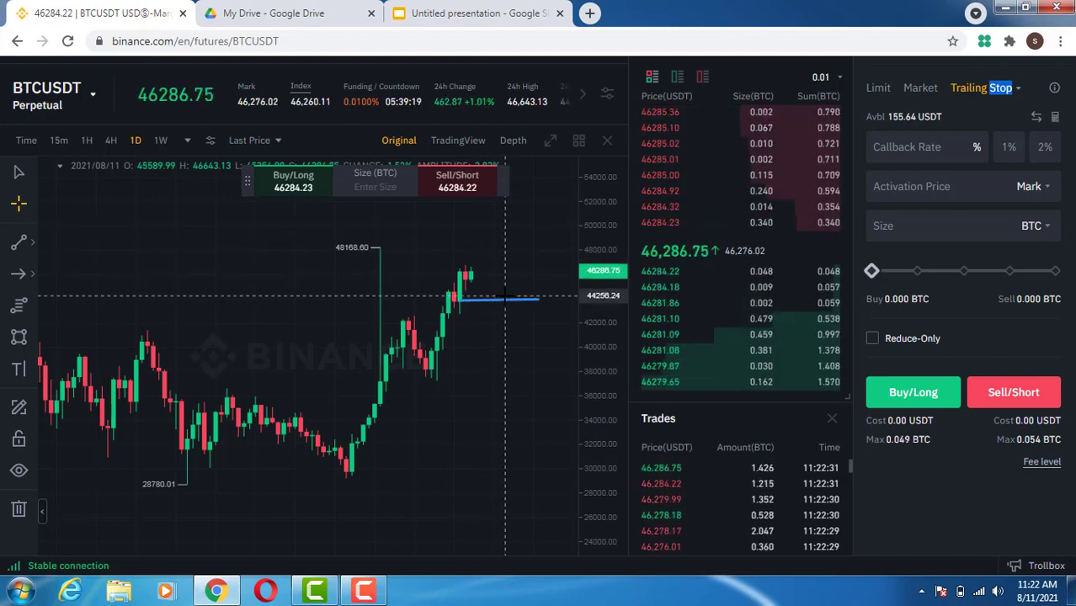
- Drag the chart's horizontal line down to about 41966, check the open position, and select Activation Price
{"action": "left_click_drag", "start_coordinate": [505, 297], "coordinate": [511, 263]}
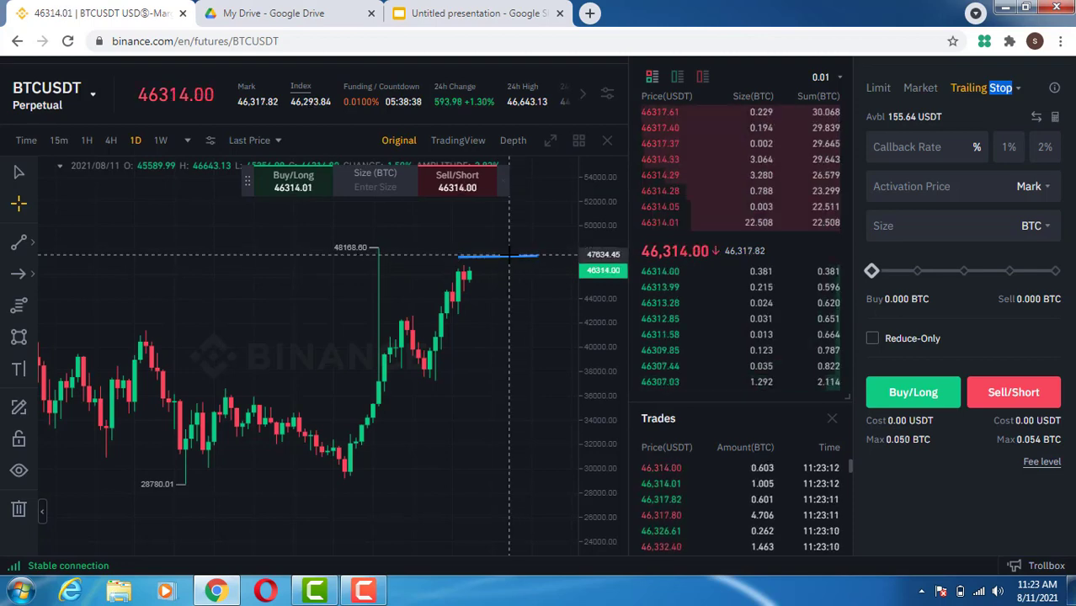
{"action": "left_click_drag", "start_coordinate": [508, 255], "coordinate": [511, 329]}
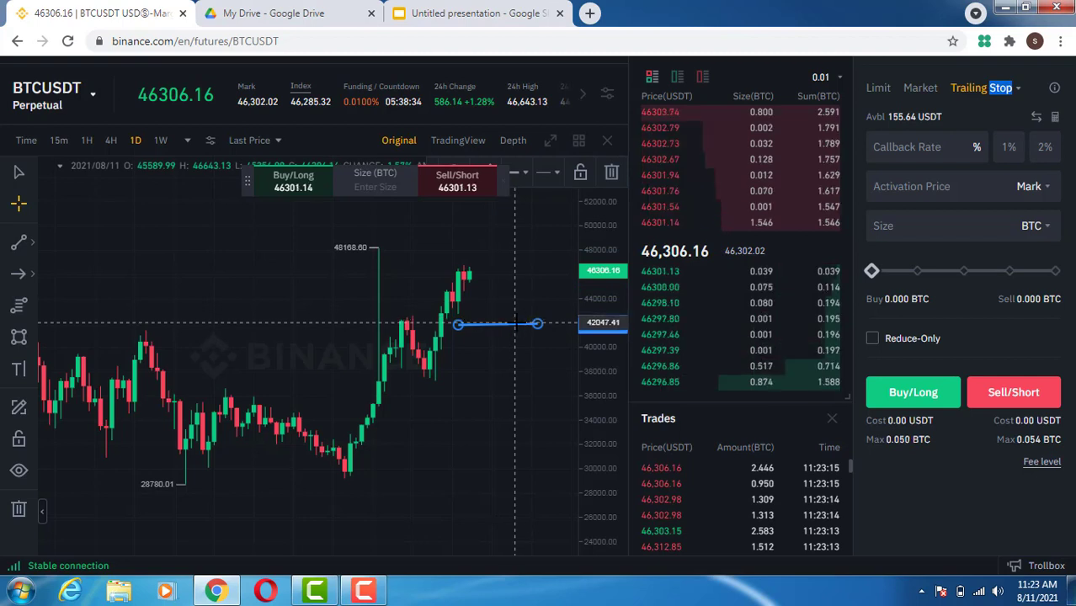
{"action": "mouse_move", "coordinate": [929, 192]}
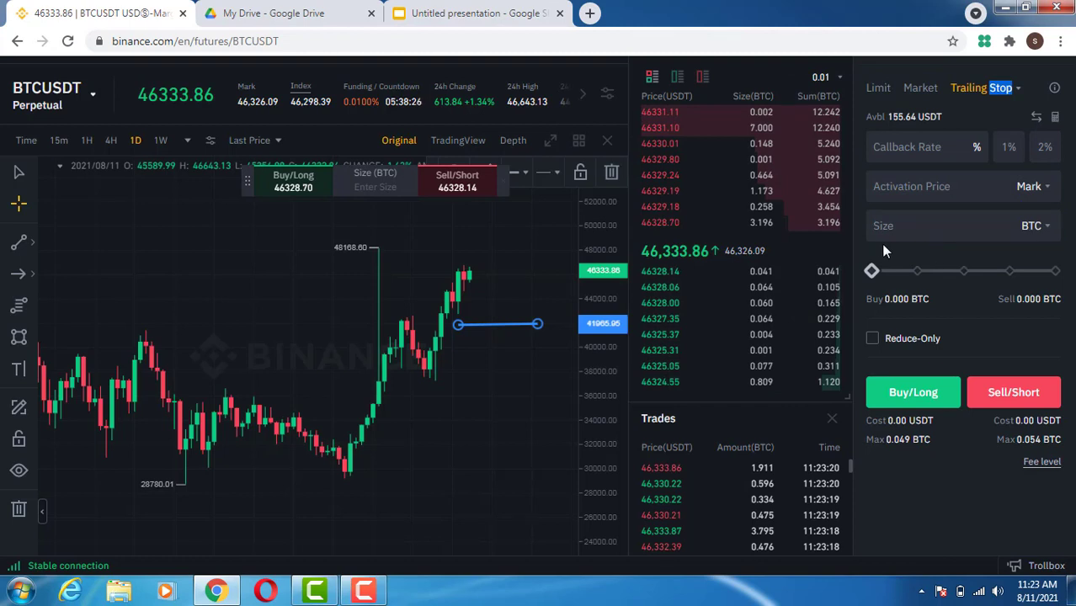
{"action": "scroll", "coordinate": [963, 251], "scroll_direction": "up", "scroll_amount": 2}
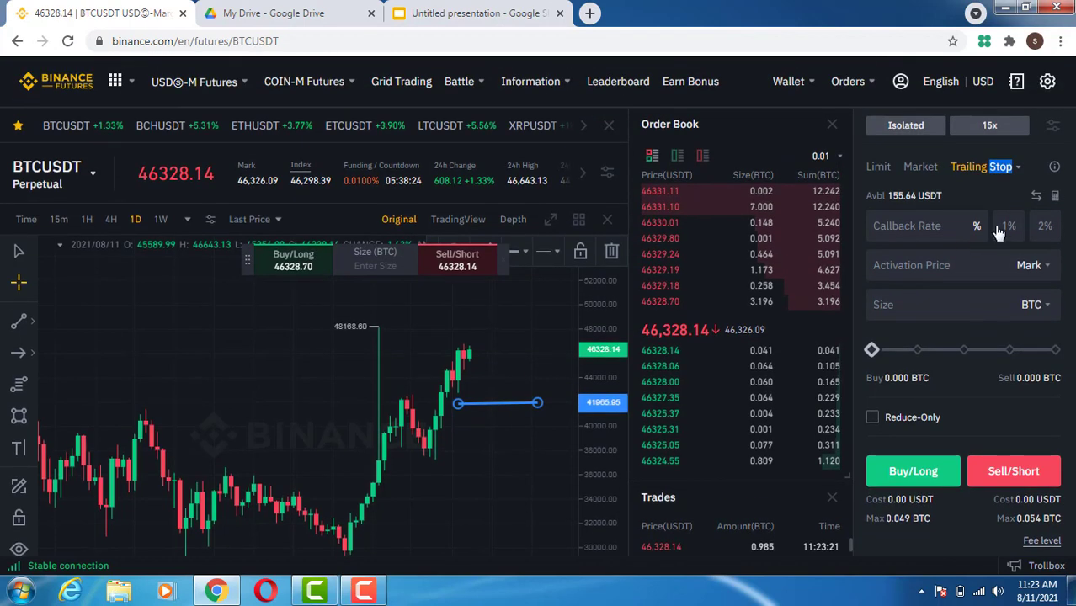
{"action": "scroll", "coordinate": [820, 434], "scroll_direction": "down", "scroll_amount": 3}
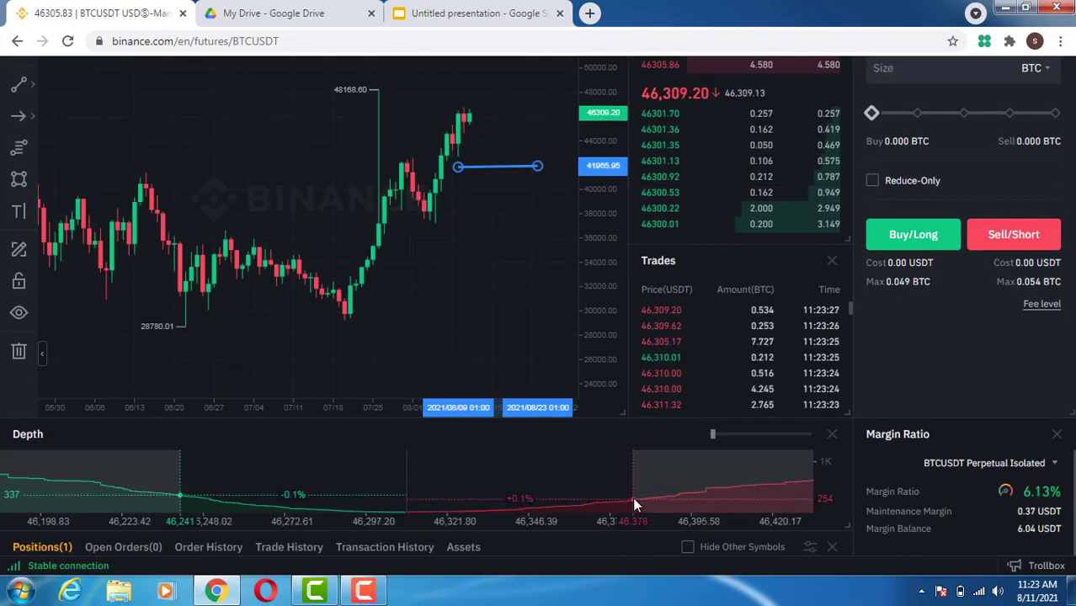
{"action": "scroll", "coordinate": [583, 543], "scroll_direction": "down", "scroll_amount": 2}
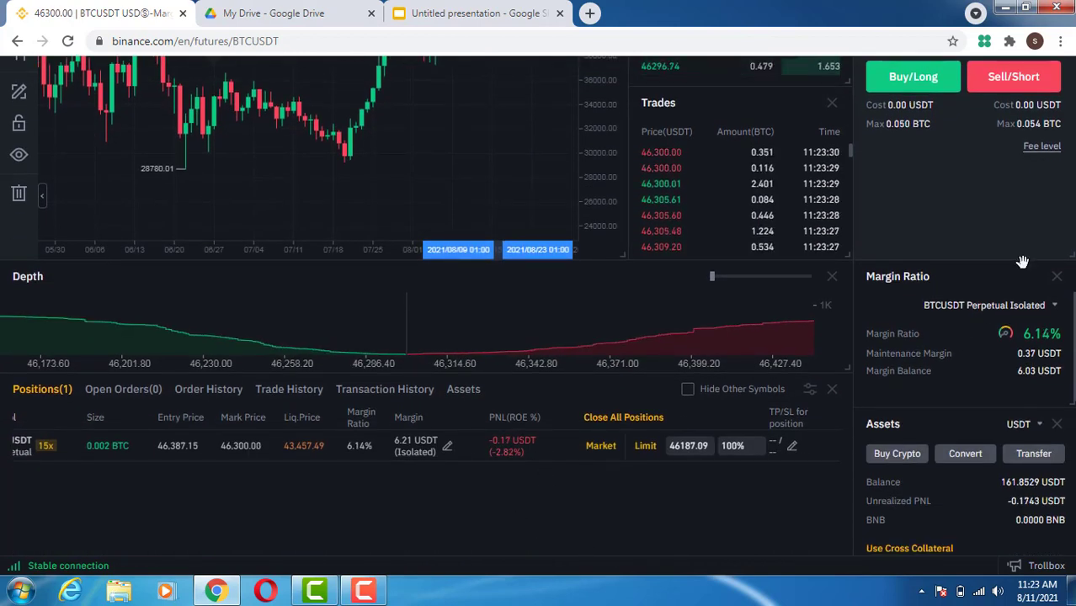
{"action": "scroll", "coordinate": [1011, 167], "scroll_direction": "up", "scroll_amount": 2}
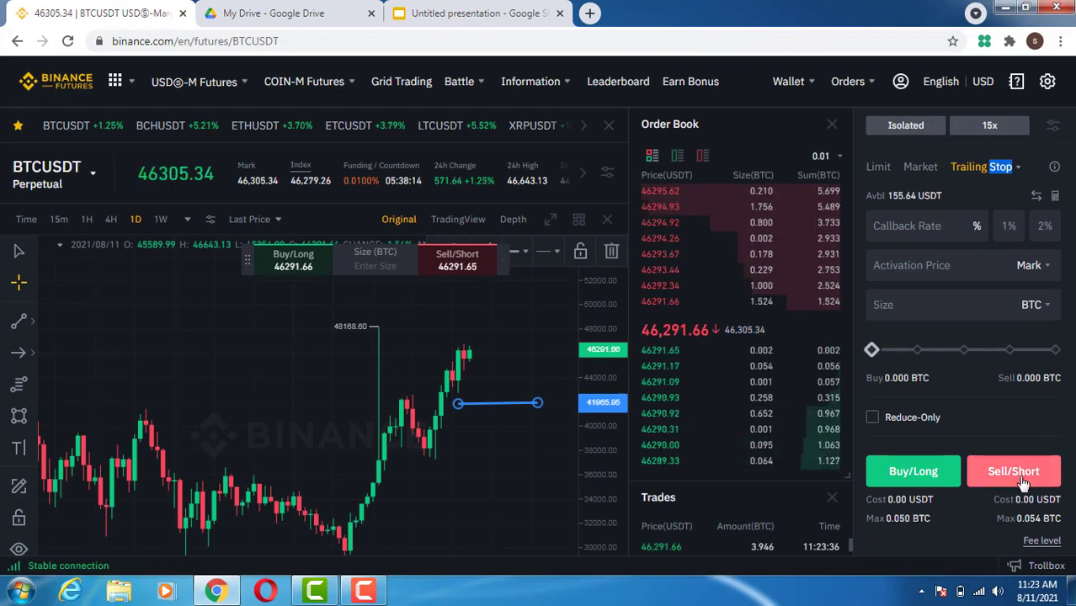
{"action": "left_click", "coordinate": [947, 273]}
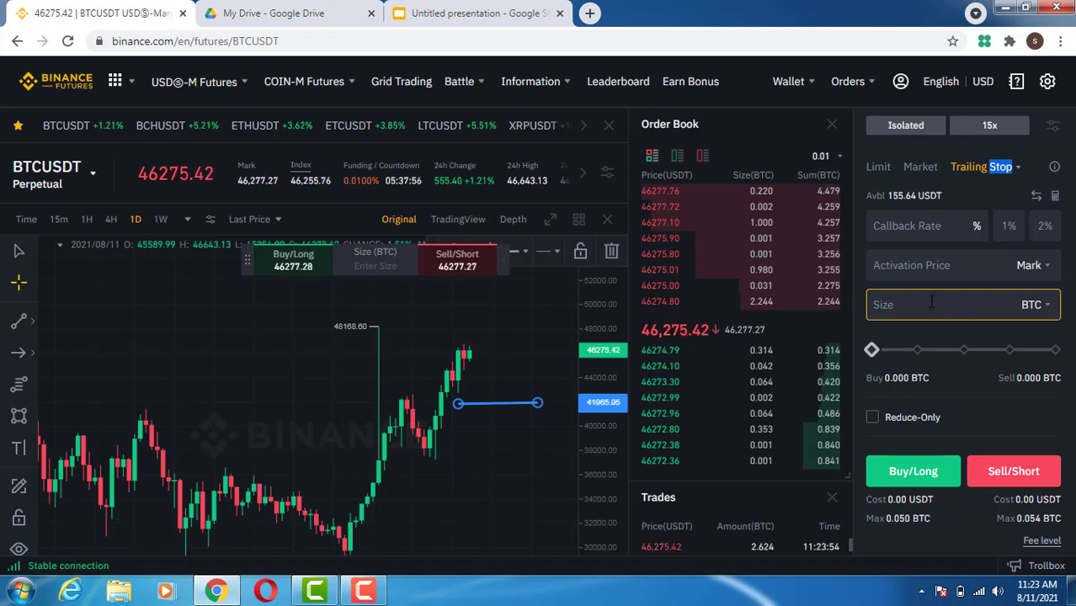
{"action": "left_click", "coordinate": [960, 265]}
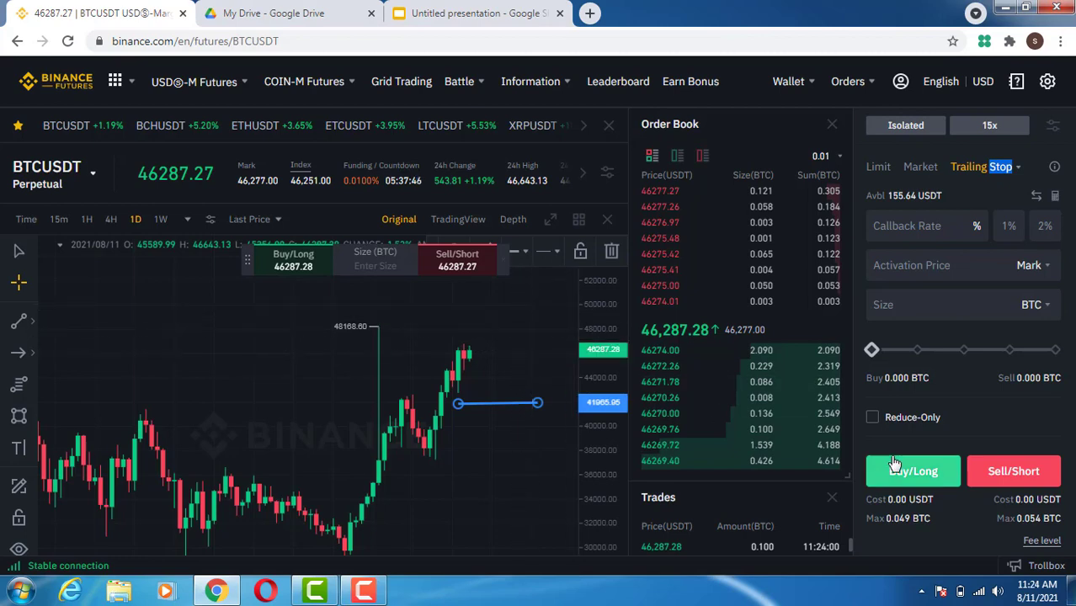
{"action": "scroll", "coordinate": [867, 454], "scroll_direction": "down", "scroll_amount": 2}
{"action": "scroll", "coordinate": [832, 472], "scroll_direction": "down", "scroll_amount": 2}
{"action": "scroll", "coordinate": [863, 493], "scroll_direction": "down", "scroll_amount": 2}
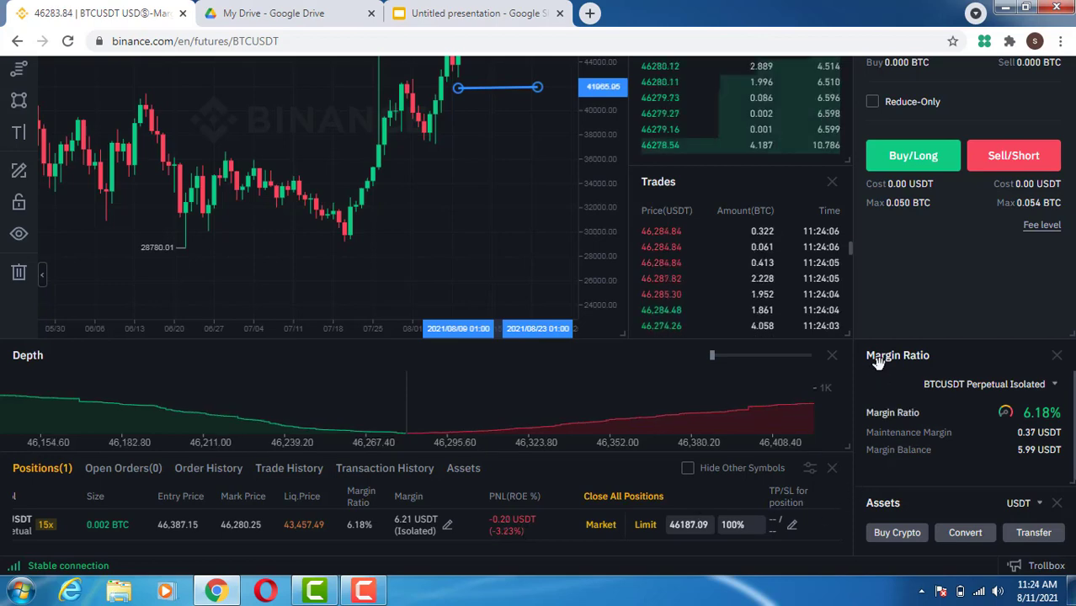
{"action": "scroll", "coordinate": [877, 359], "scroll_direction": "up", "scroll_amount": 1}
{"action": "scroll", "coordinate": [883, 259], "scroll_direction": "up", "scroll_amount": 3}
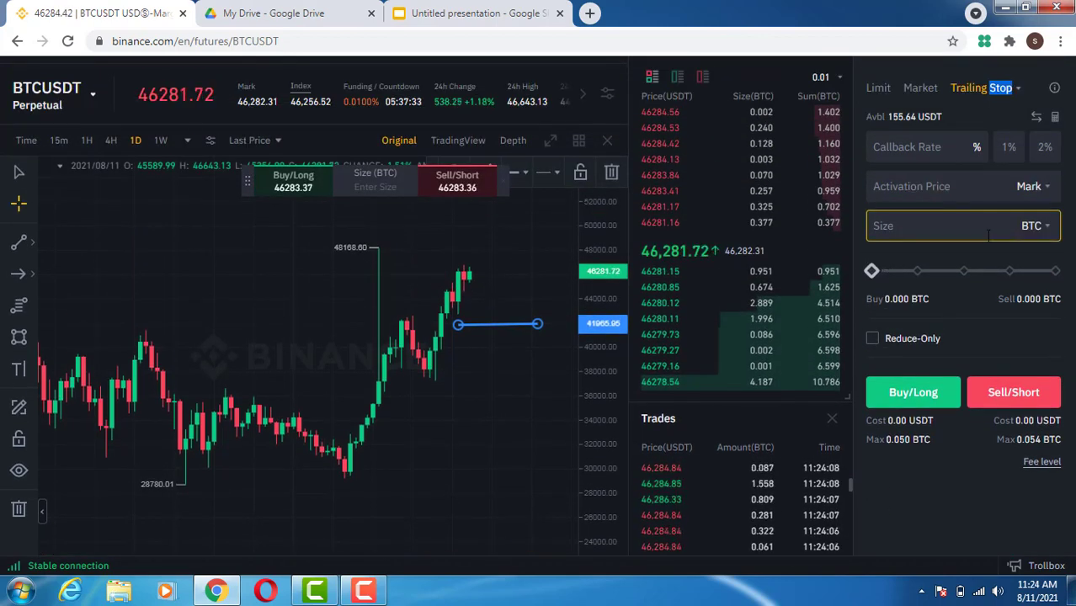
{"action": "left_click", "coordinate": [953, 264]}
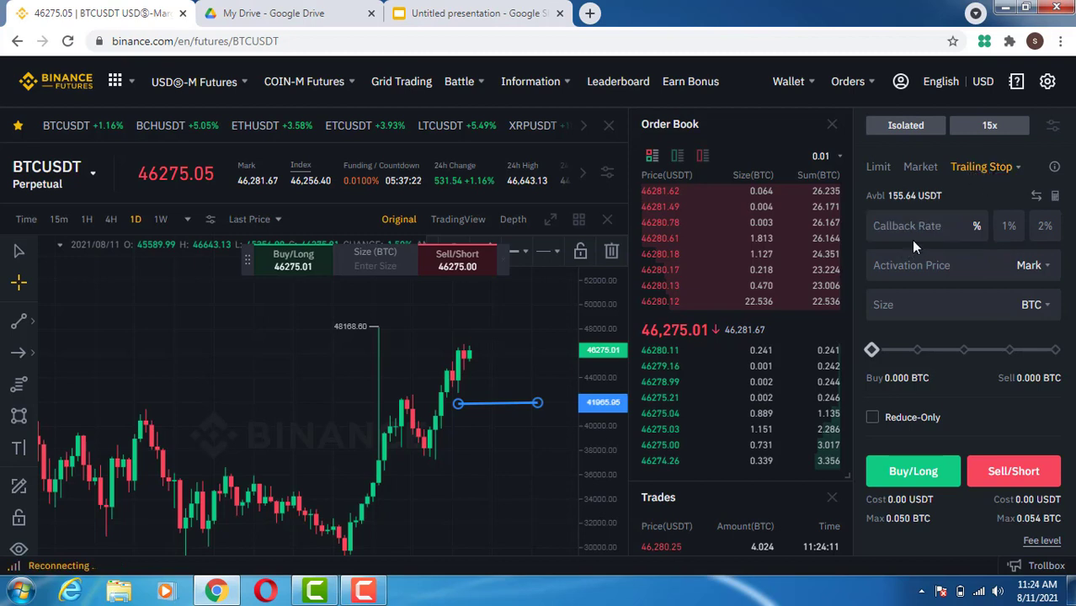
- Pick the 2% callback rate preset and enter 45000 as the activation price
{"action": "left_click", "coordinate": [1045, 227]}
{"action": "left_click", "coordinate": [928, 255]}
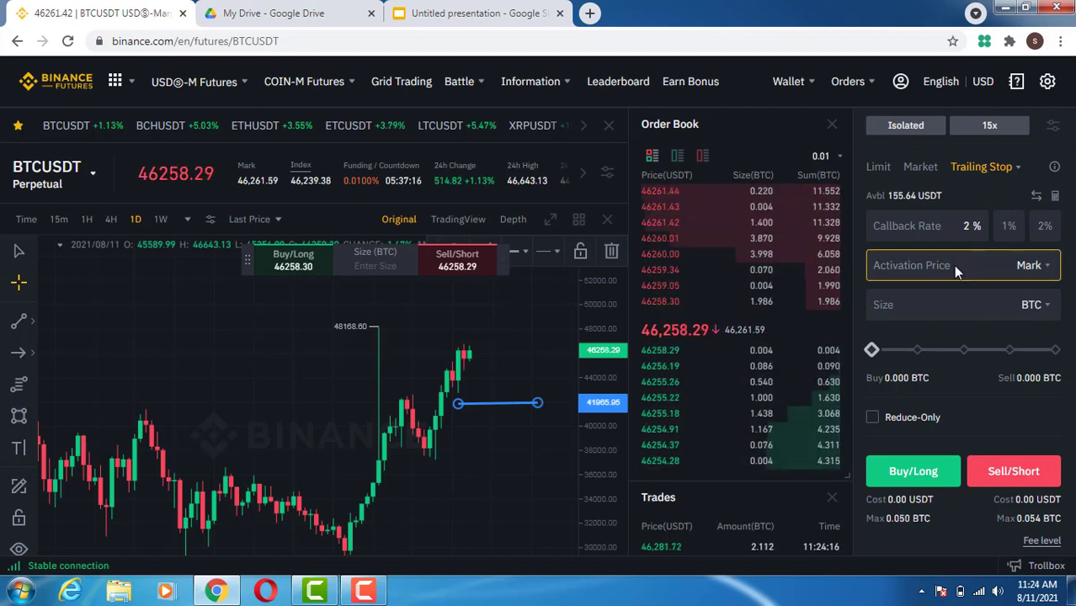
{"action": "left_click", "coordinate": [806, 322]}
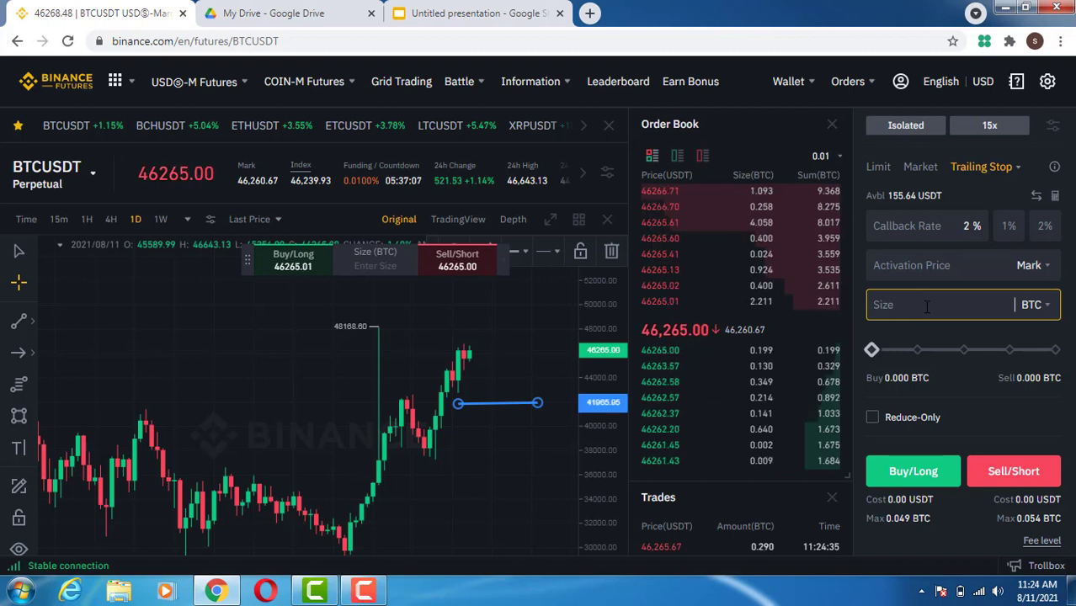
{"action": "left_click", "coordinate": [957, 276]}
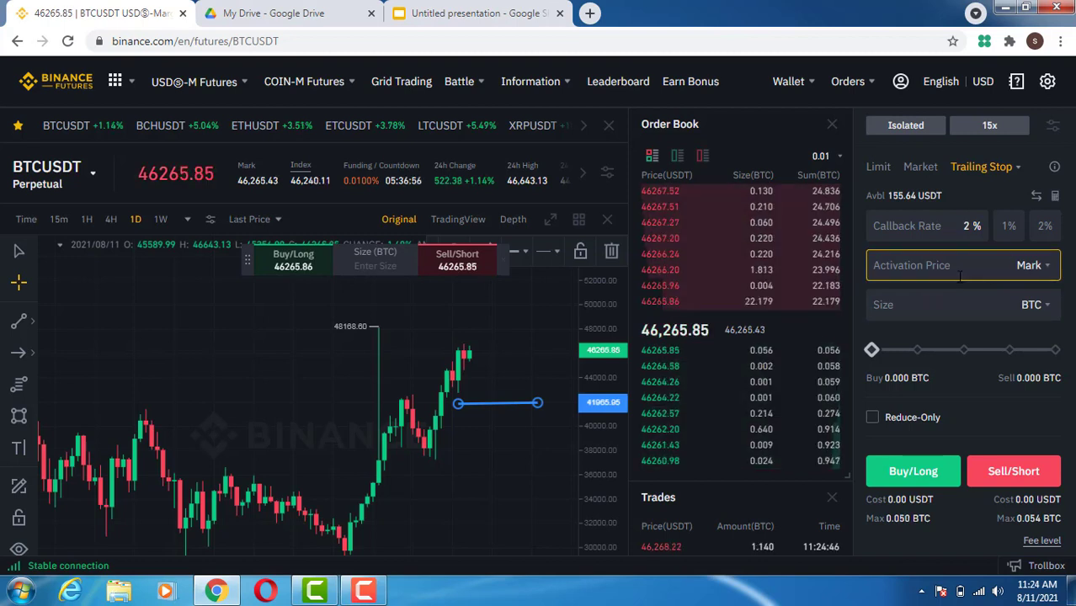
{"action": "type", "text": "45000"}
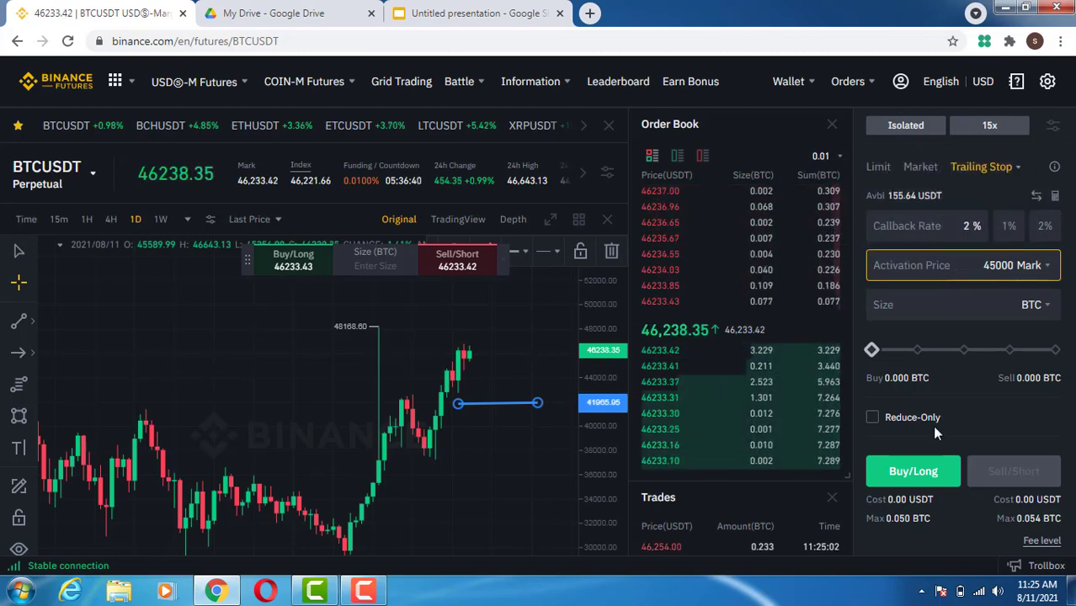
- Delete the 45000 activation price, briefly enter 47000, then erase it again
{"action": "scroll", "coordinate": [829, 488], "scroll_direction": "down", "scroll_amount": 2}
{"action": "scroll", "coordinate": [828, 500], "scroll_direction": "down", "scroll_amount": 2}
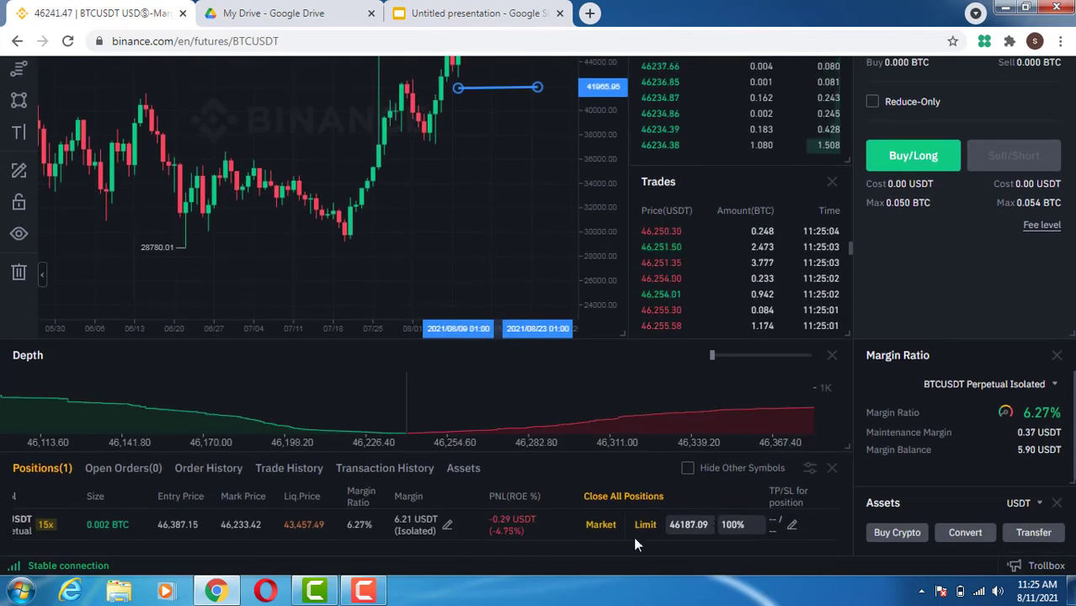
{"action": "scroll", "coordinate": [941, 299], "scroll_direction": "up", "scroll_amount": 4}
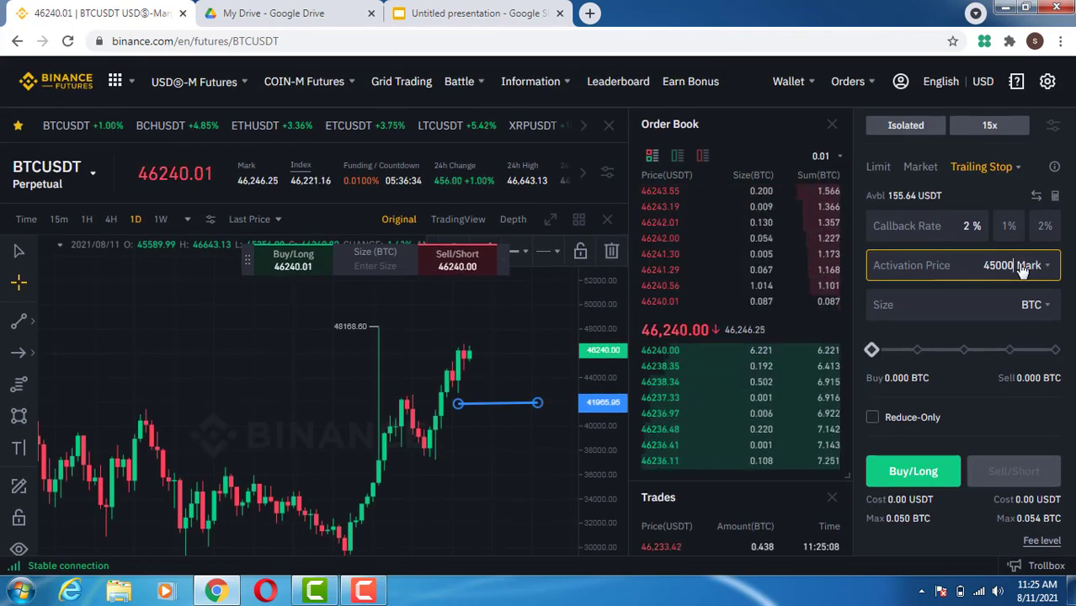
{"action": "key", "text": "BackSpace"}
{"action": "key", "text": "BackSpace"}
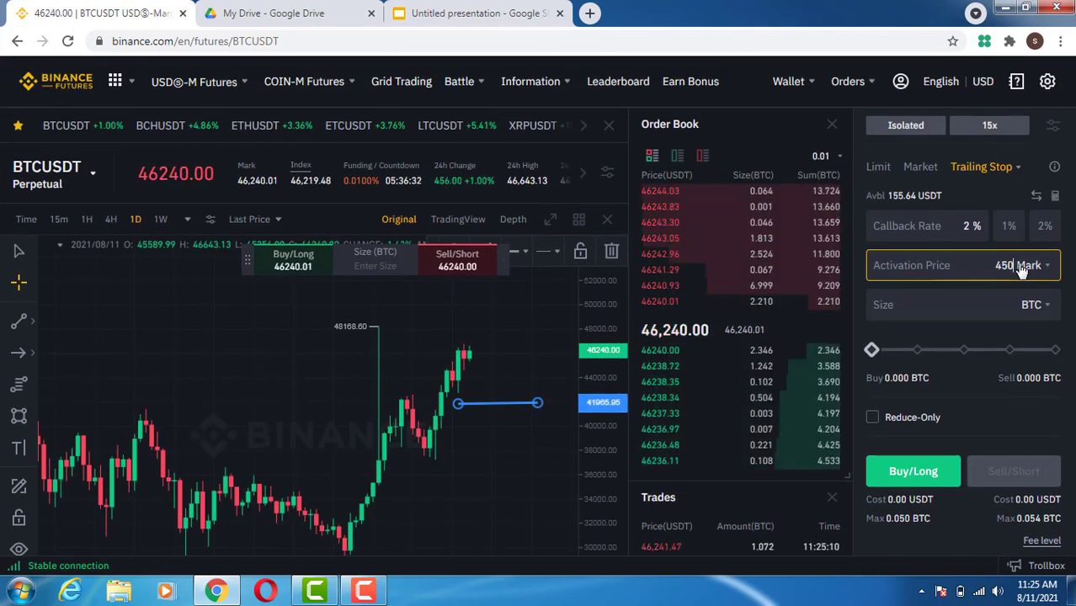
{"action": "key", "text": "BackSpace"}
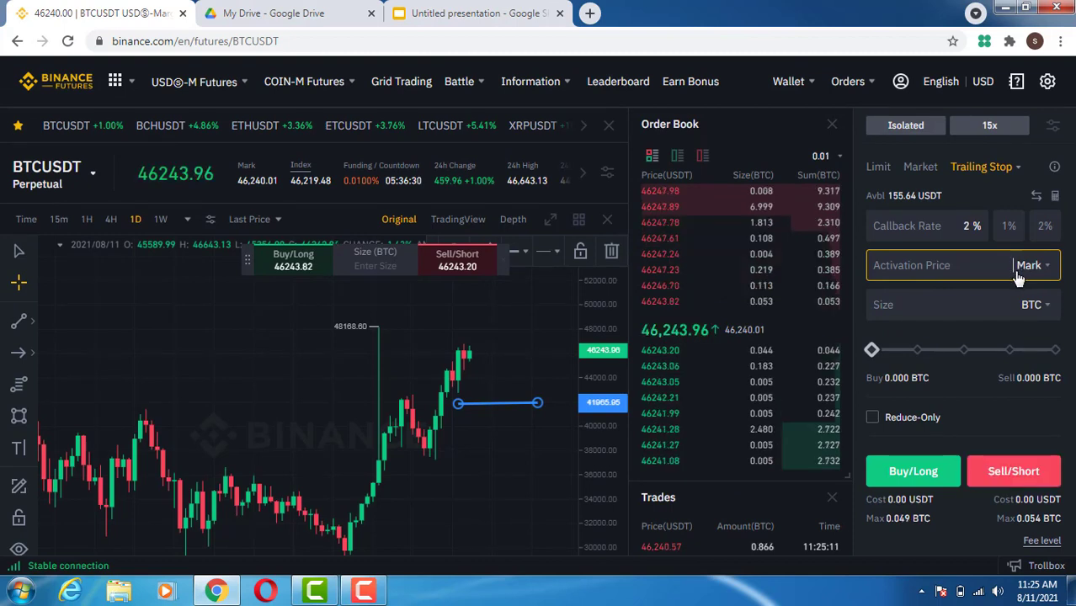
{"action": "type", "text": "47000"}
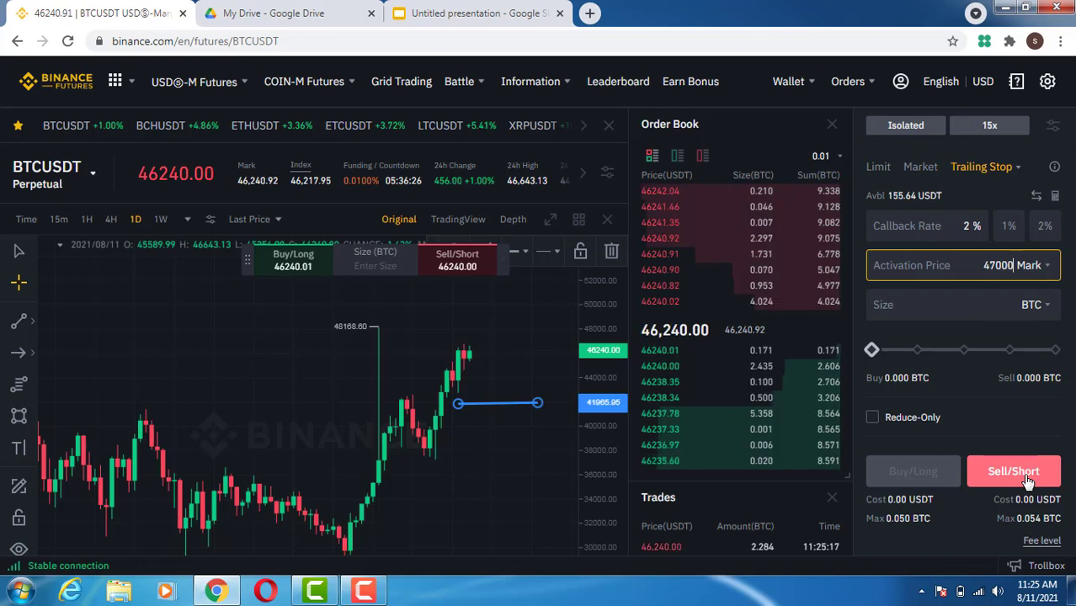
{"action": "key", "text": "BackSpace"}
{"action": "key", "text": "BackSpace"}
{"action": "key", "text": "BackSpace"}
{"action": "key", "text": "BackSpace"}
{"action": "key", "text": "BackSpace"}
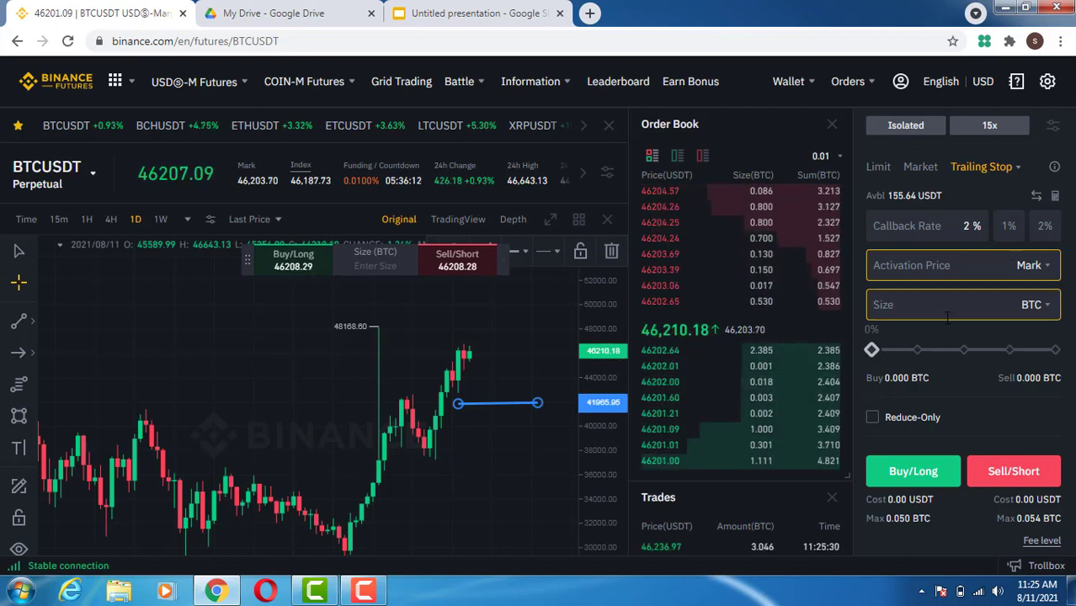
- Place and confirm a 0.002 BTC Sell/Short trailing stop at 2% callback, then view Open Orders
{"action": "left_click", "coordinate": [922, 307]}
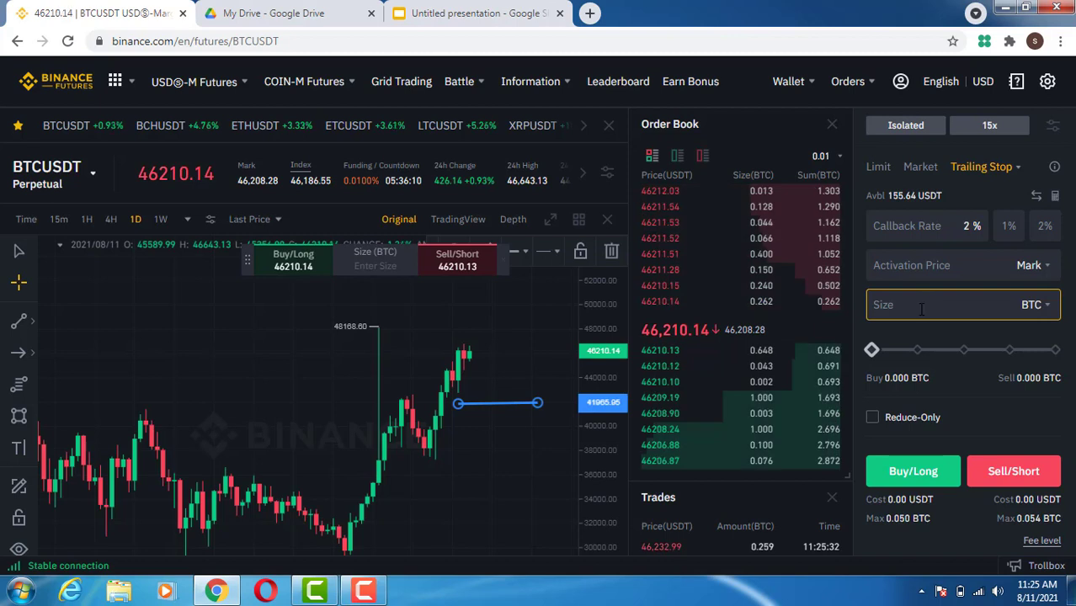
{"action": "type", "text": "0"}
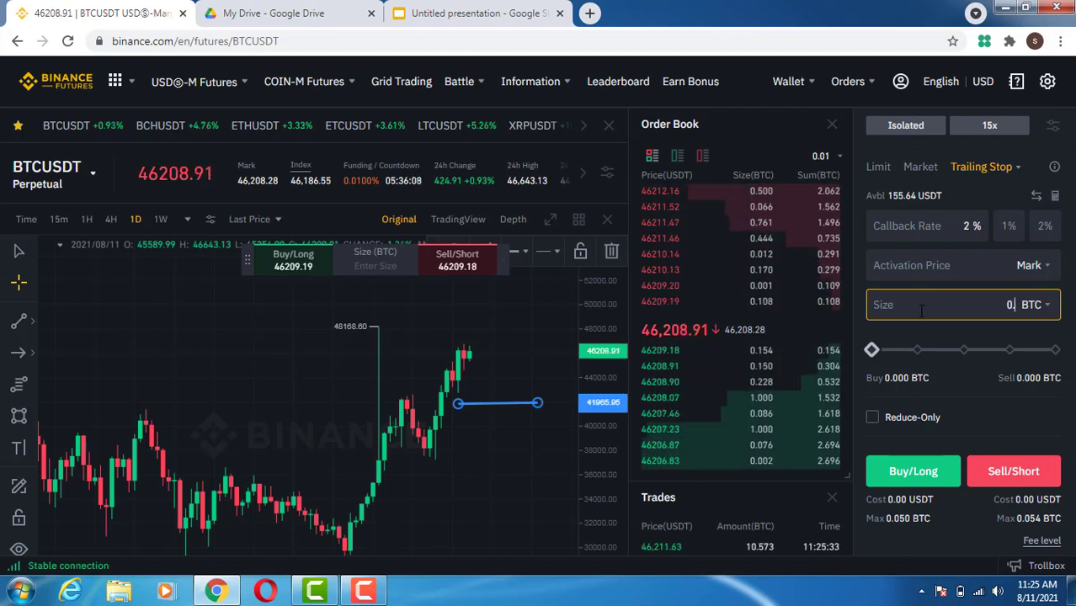
{"action": "type", "text": ".000"}
{"action": "key", "text": "BackSpace"}
{"action": "type", "text": "2"}
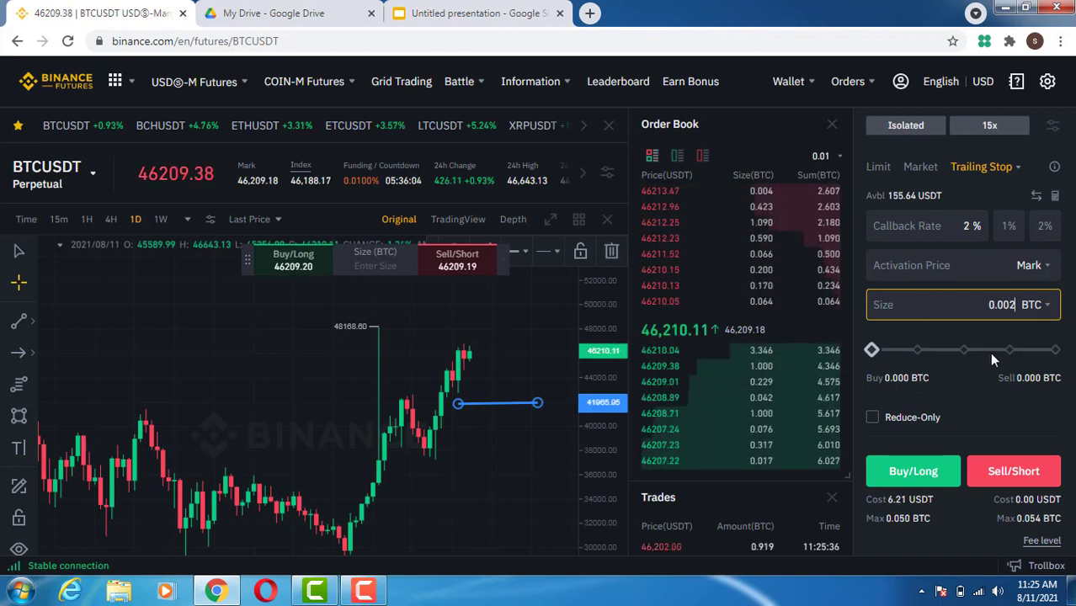
{"action": "scroll", "coordinate": [969, 411], "scroll_direction": "down", "scroll_amount": 1}
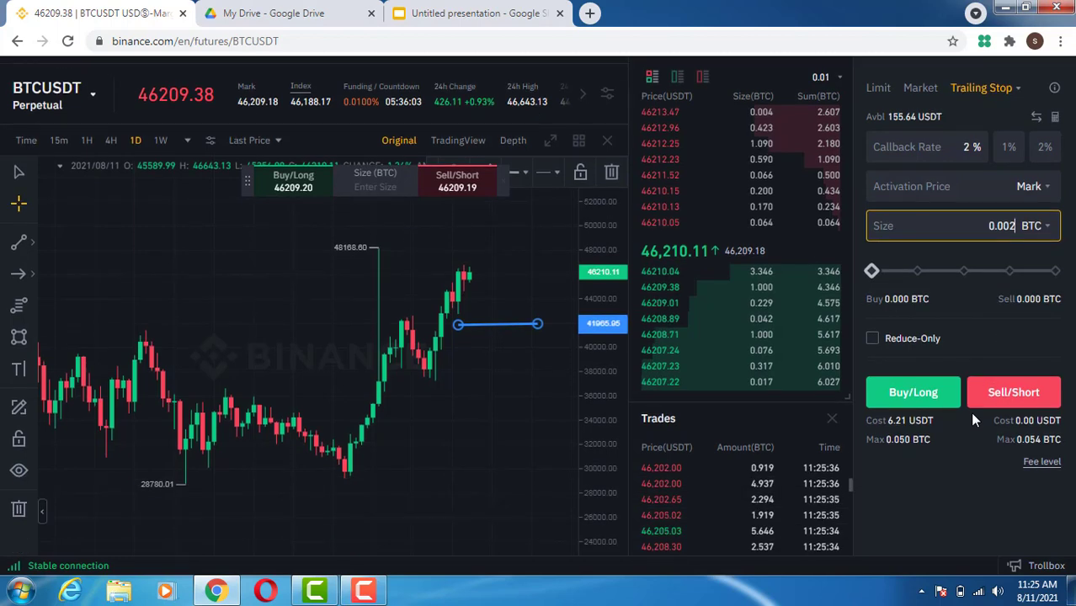
{"action": "left_click", "coordinate": [1024, 396]}
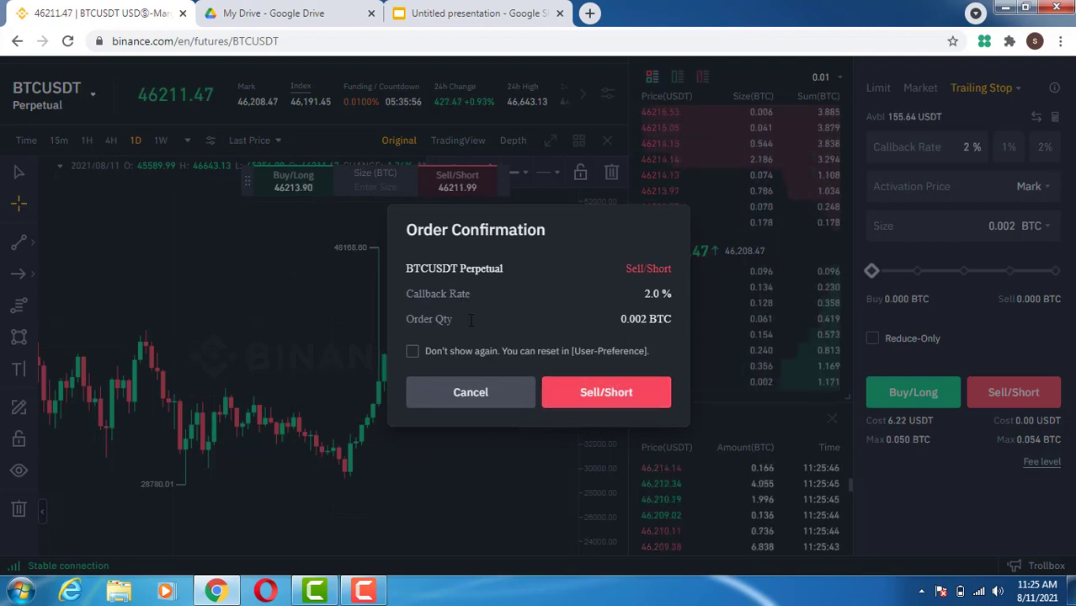
{"action": "left_click", "coordinate": [644, 393]}
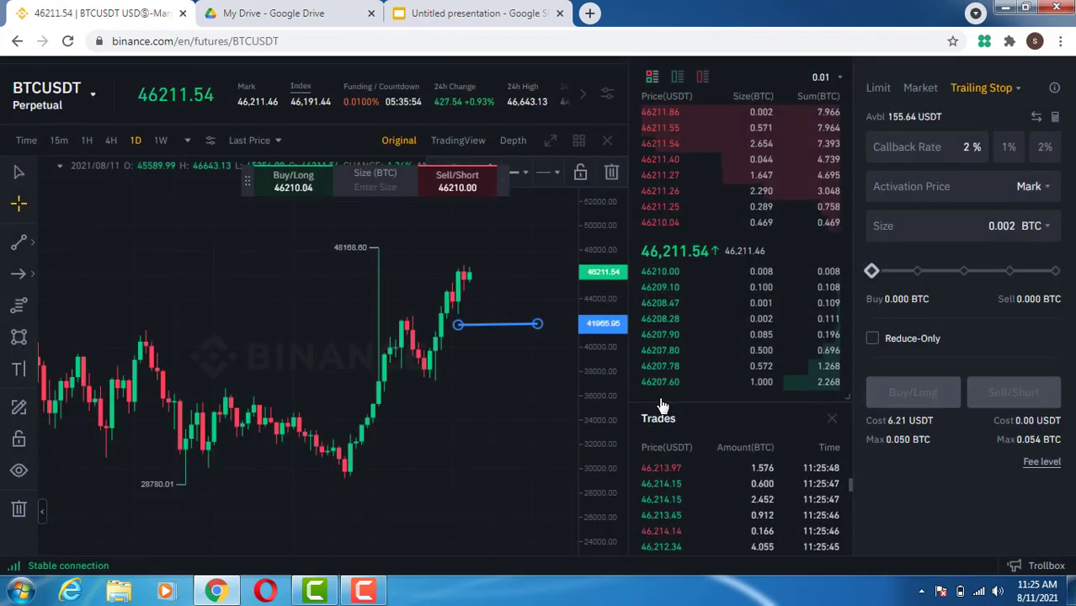
{"action": "scroll", "coordinate": [852, 426], "scroll_direction": "down", "scroll_amount": 3}
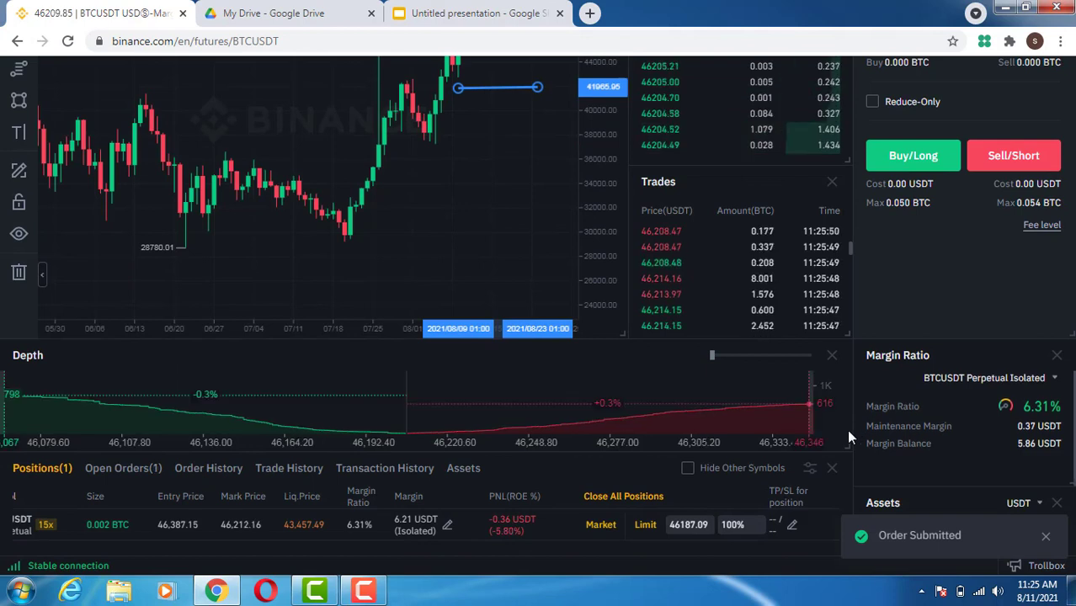
{"action": "left_click", "coordinate": [135, 478]}
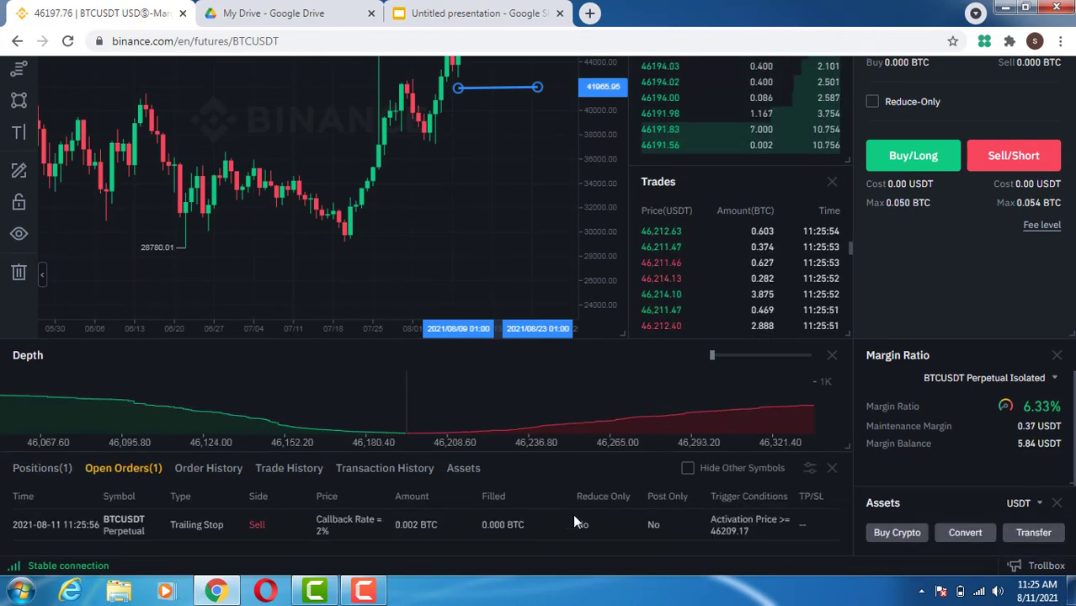
- Review the Trailing Stop form's size and activation price fields, then scroll back down to Open Orders
{"action": "scroll", "coordinate": [575, 522], "scroll_direction": "down", "scroll_amount": 1}
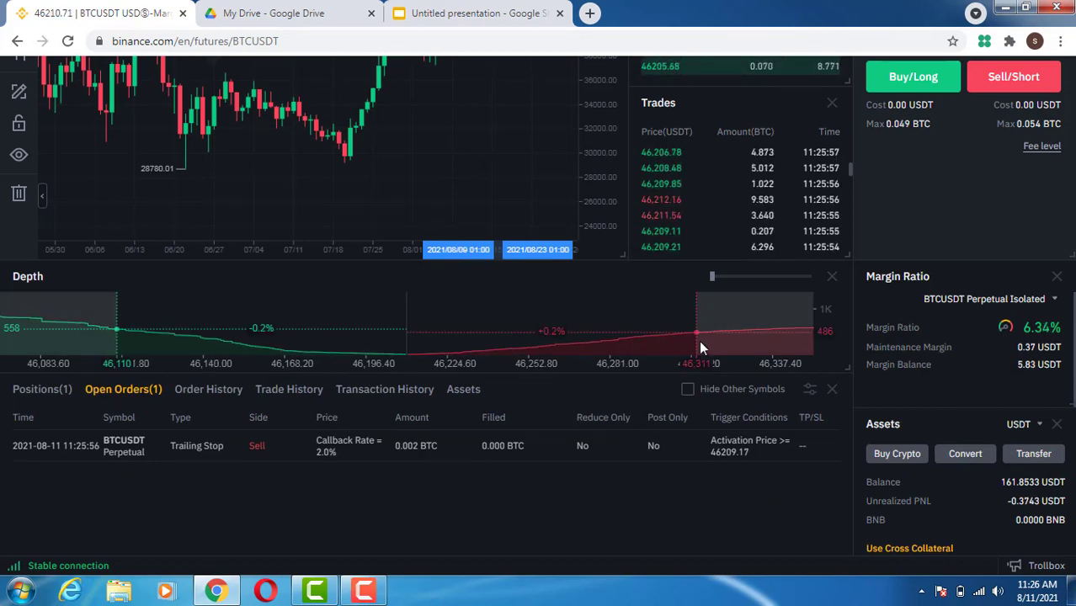
{"action": "scroll", "coordinate": [716, 446], "scroll_direction": "up", "scroll_amount": 3}
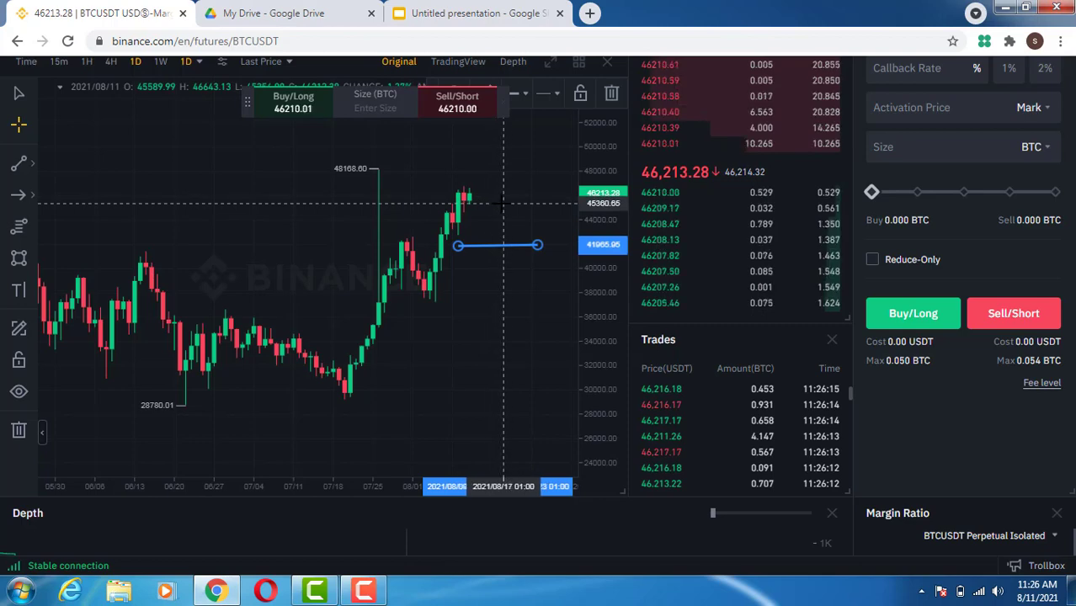
{"action": "scroll", "coordinate": [515, 265], "scroll_direction": "up", "scroll_amount": 1}
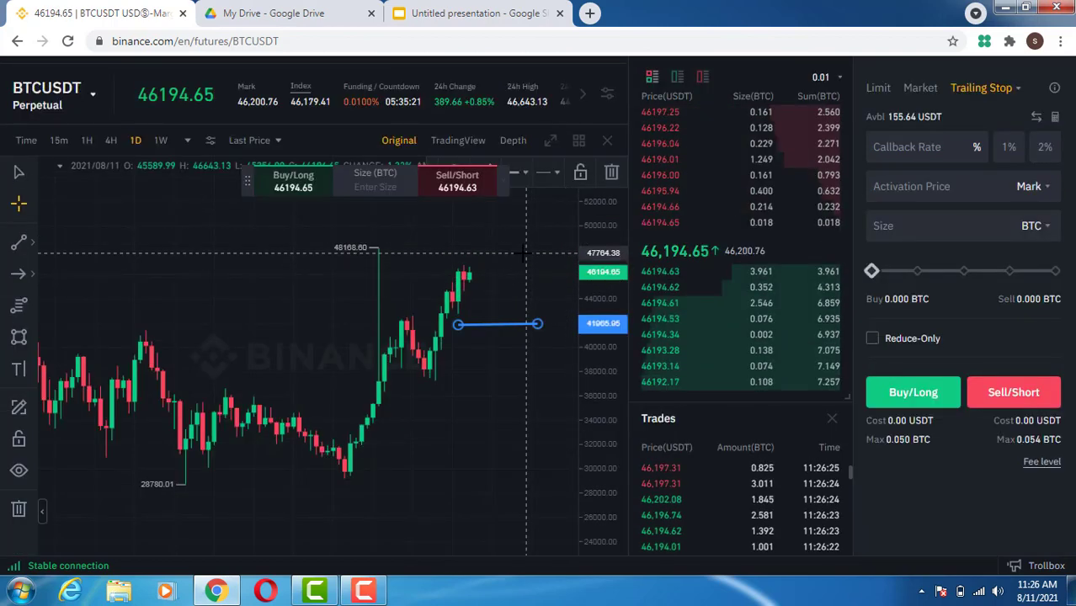
{"action": "left_click", "coordinate": [958, 233]}
{"action": "left_click", "coordinate": [946, 196]}
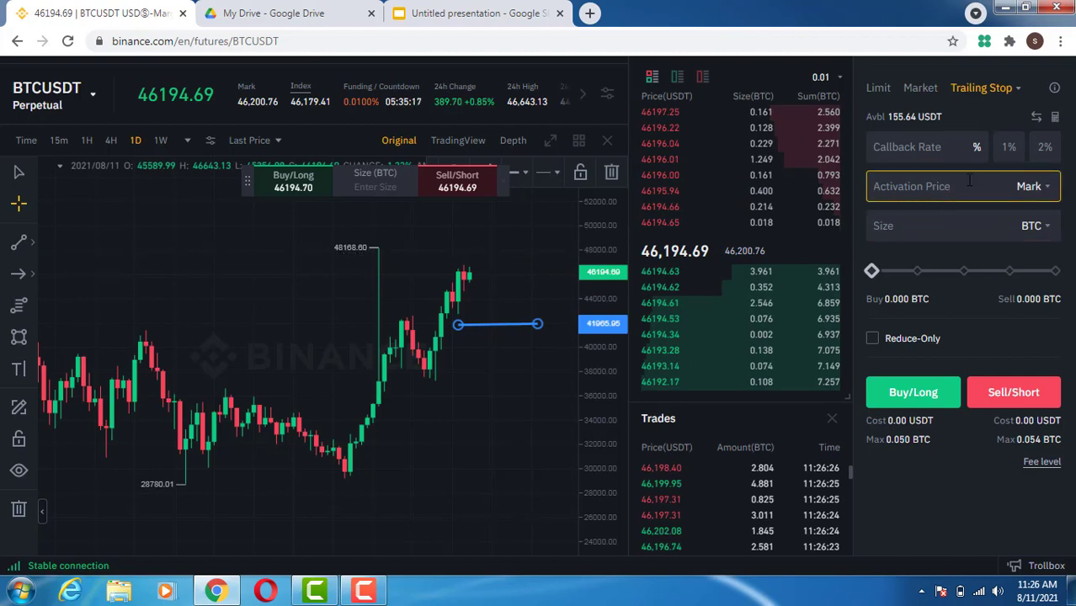
{"action": "scroll", "coordinate": [936, 313], "scroll_direction": "up", "scroll_amount": 1}
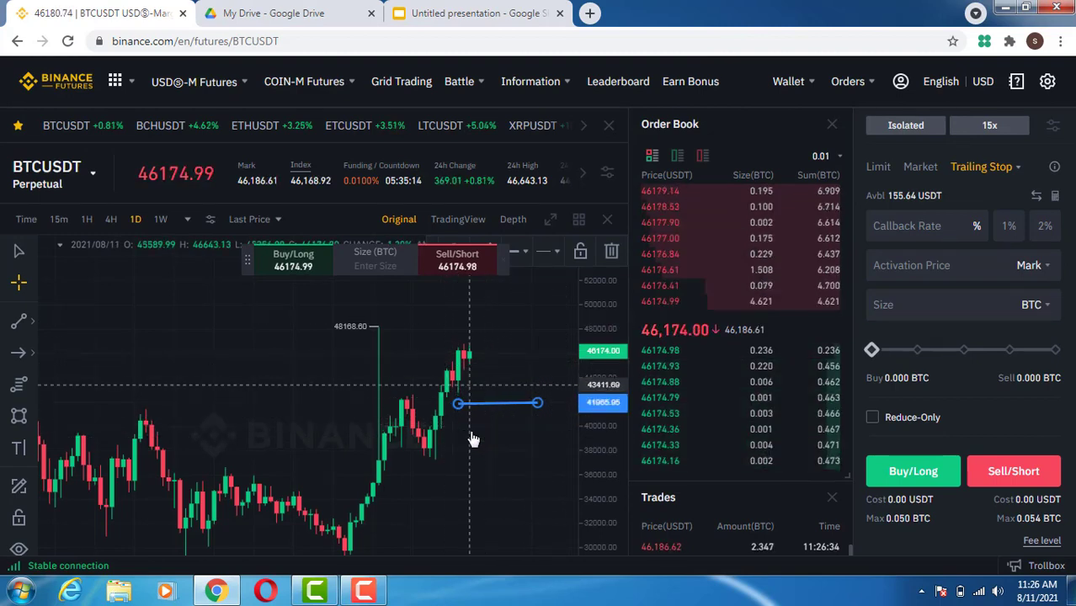
{"action": "scroll", "coordinate": [960, 396], "scroll_direction": "down", "scroll_amount": 3}
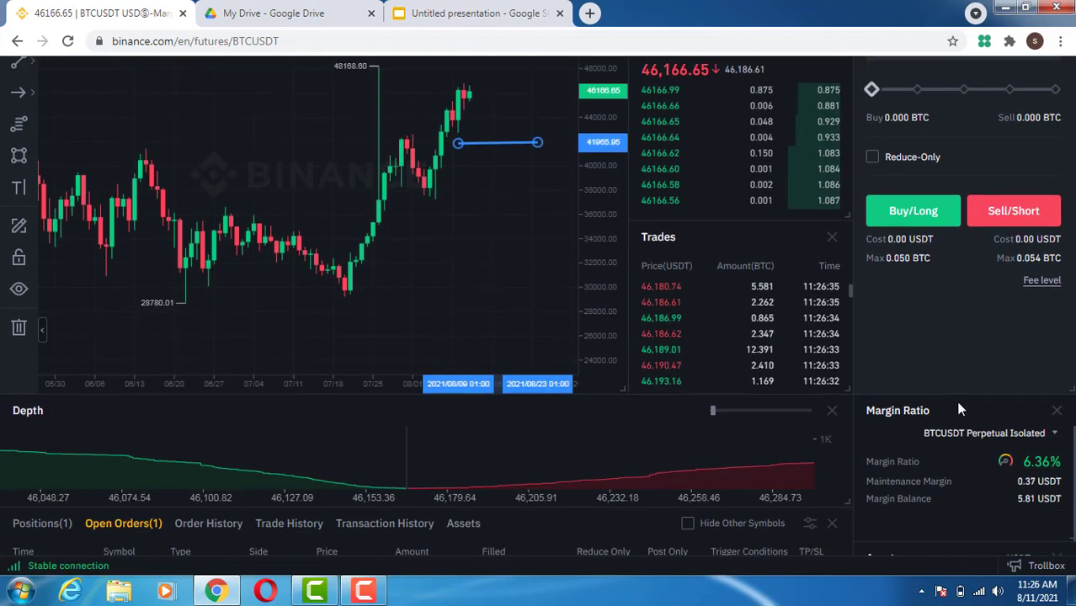
{"action": "scroll", "coordinate": [960, 404], "scroll_direction": "down", "scroll_amount": 3}
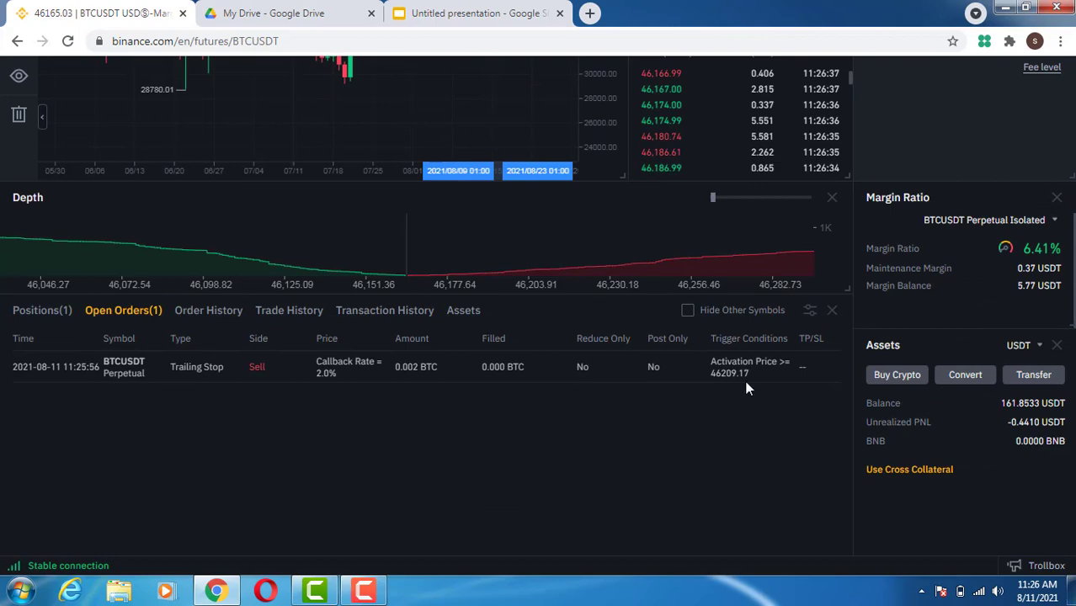
- Check the open 0.002 BTC BTCUSDT position, then switch the order form to Market
{"action": "scroll", "coordinate": [44, 146], "scroll_direction": "down", "scroll_amount": 2}
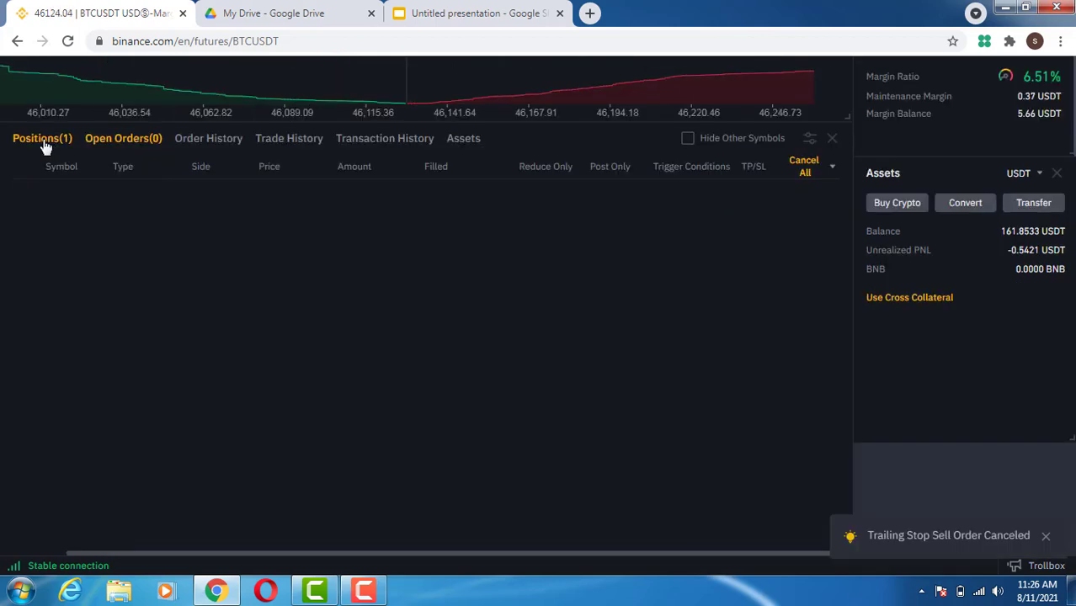
{"action": "left_click", "coordinate": [45, 143]}
{"action": "left_click_drag", "start_coordinate": [754, 548], "coordinate": [786, 548]}
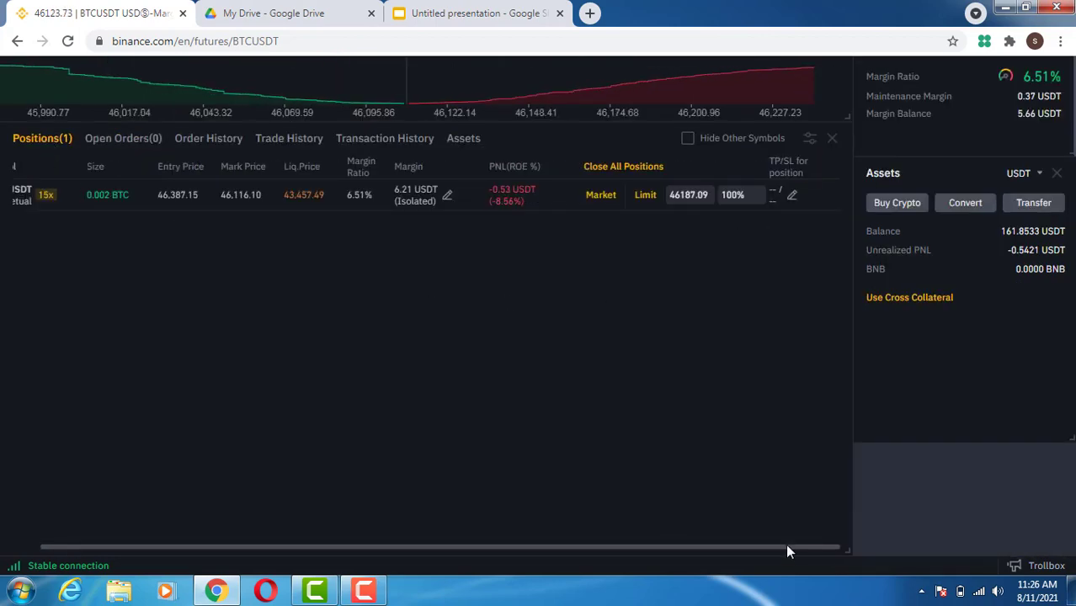
{"action": "scroll", "coordinate": [600, 357], "scroll_direction": "up", "scroll_amount": 5}
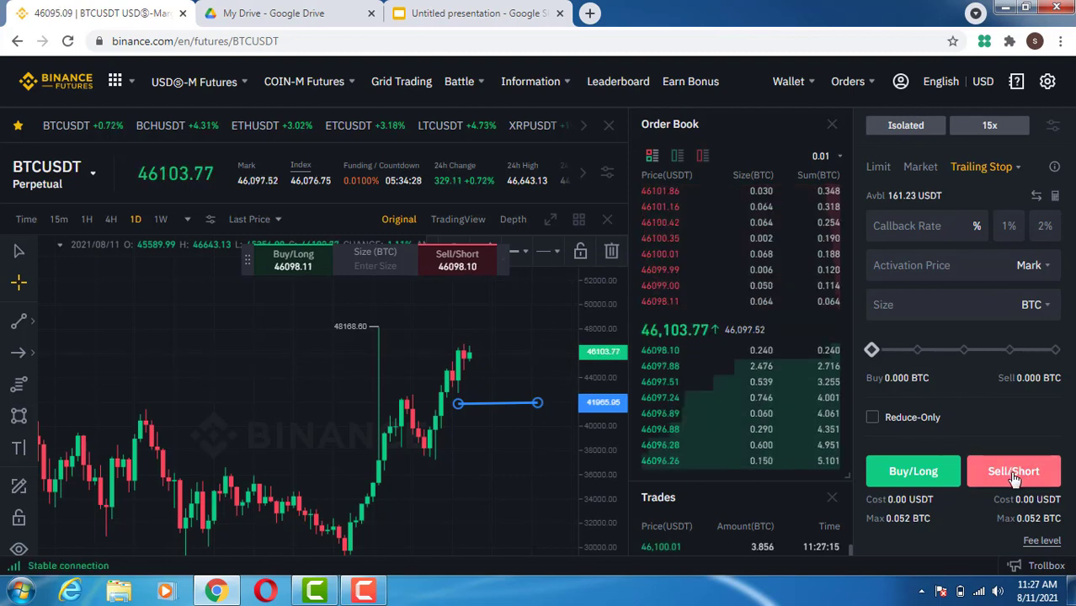
{"action": "left_click", "coordinate": [921, 167]}
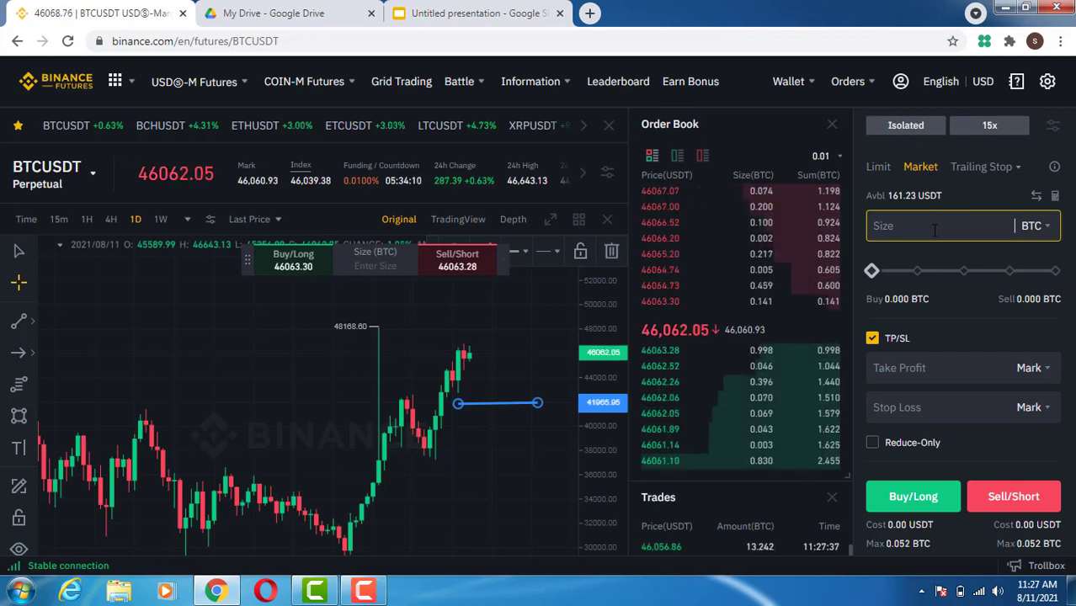
- Sell/Short 0.002 BTC of BTCUSDT at market and confirm the order
{"action": "type", "text": "0"}
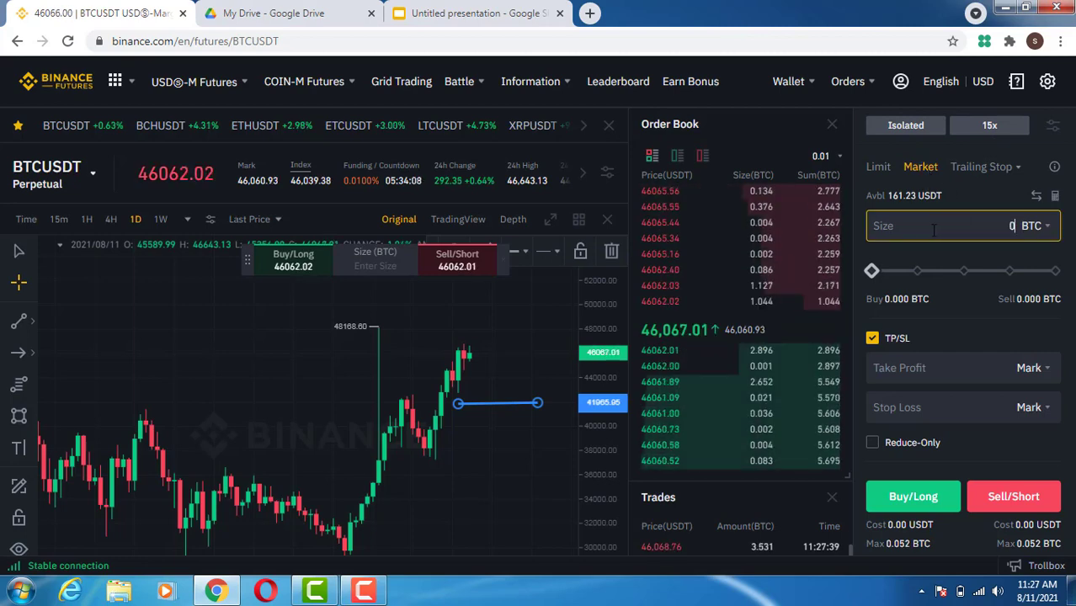
{"action": "type", "text": ".002"}
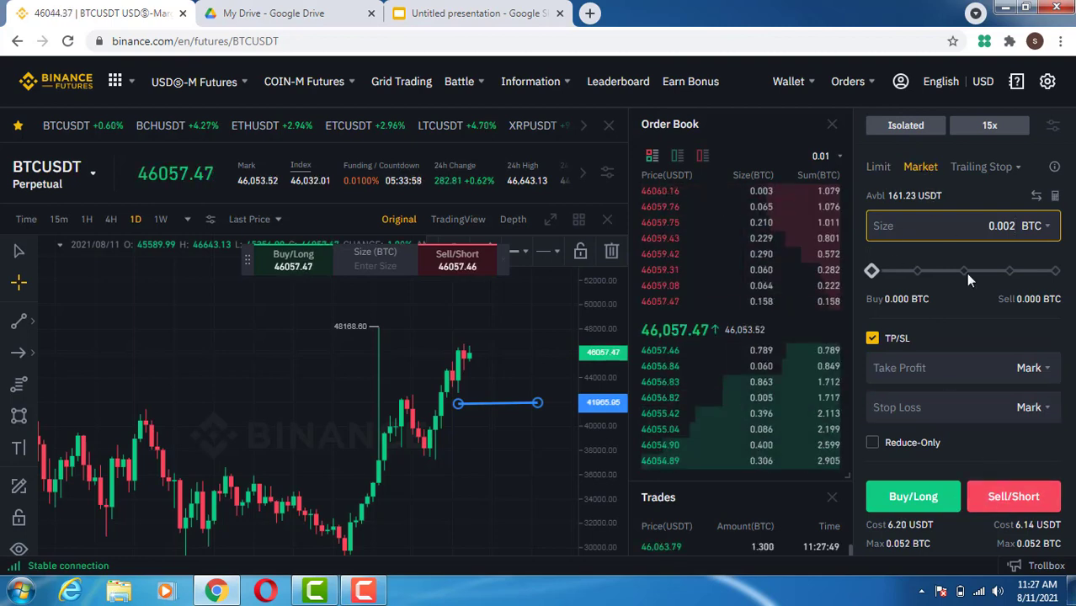
{"action": "left_click", "coordinate": [1002, 499]}
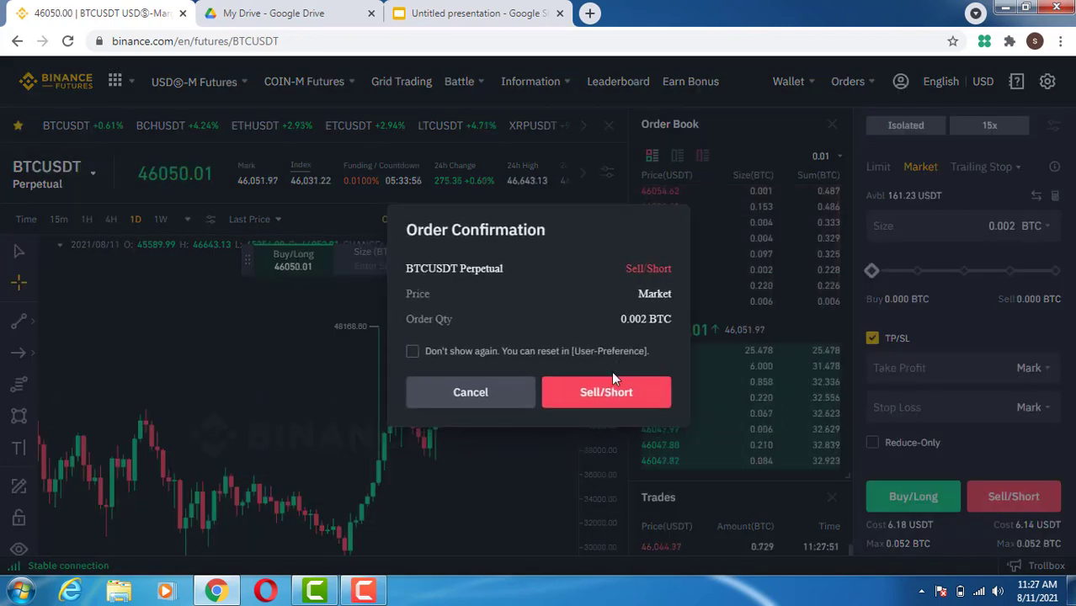
{"action": "left_click", "coordinate": [619, 394]}
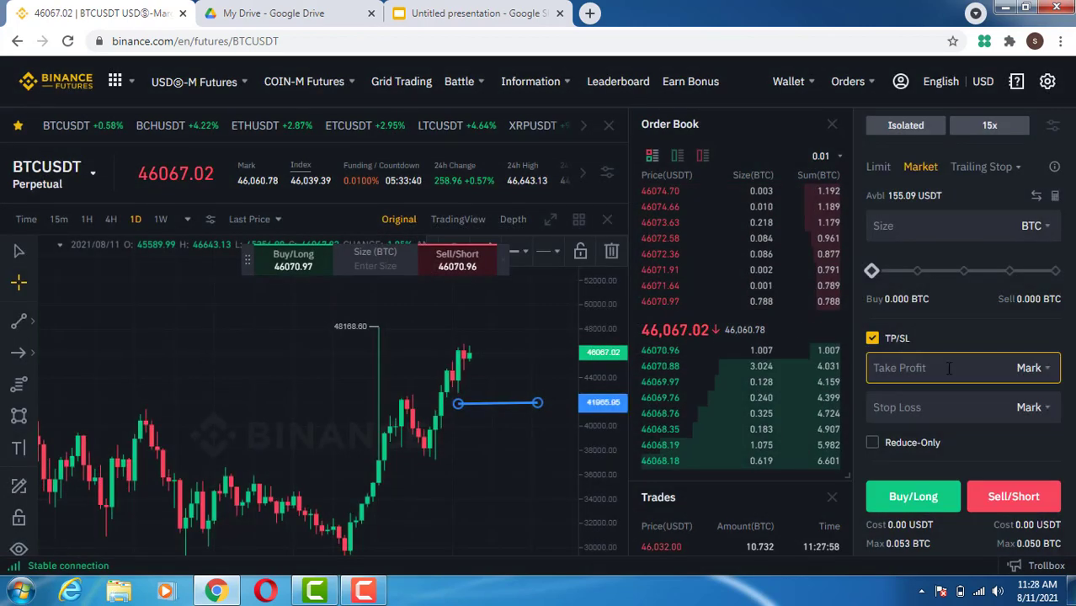
{"action": "scroll", "coordinate": [434, 352], "scroll_direction": "down", "scroll_amount": 8}
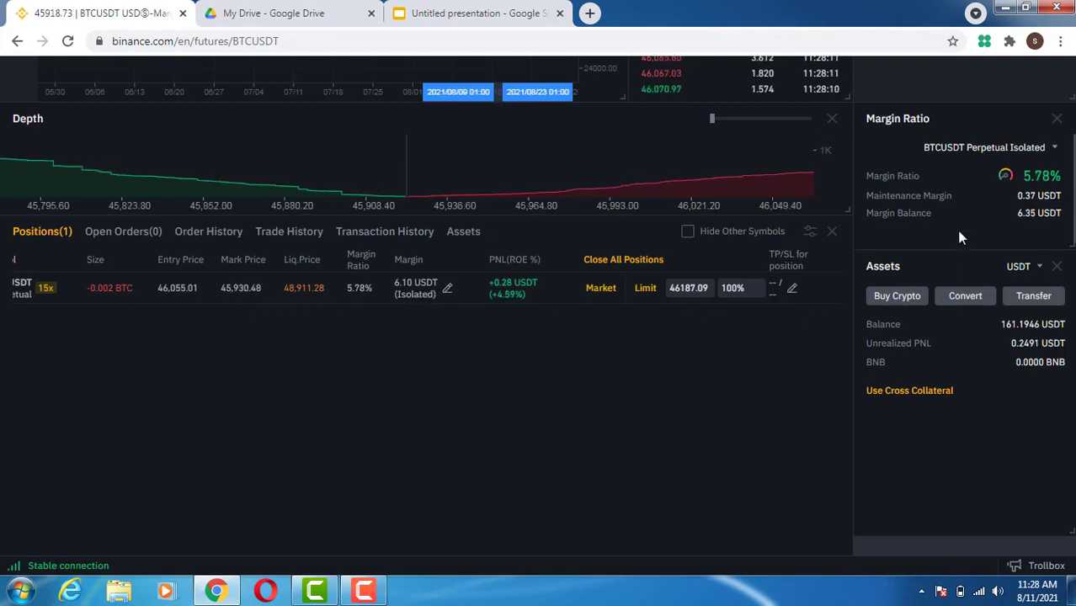
{"action": "scroll", "coordinate": [958, 233], "scroll_direction": "up", "scroll_amount": 5}
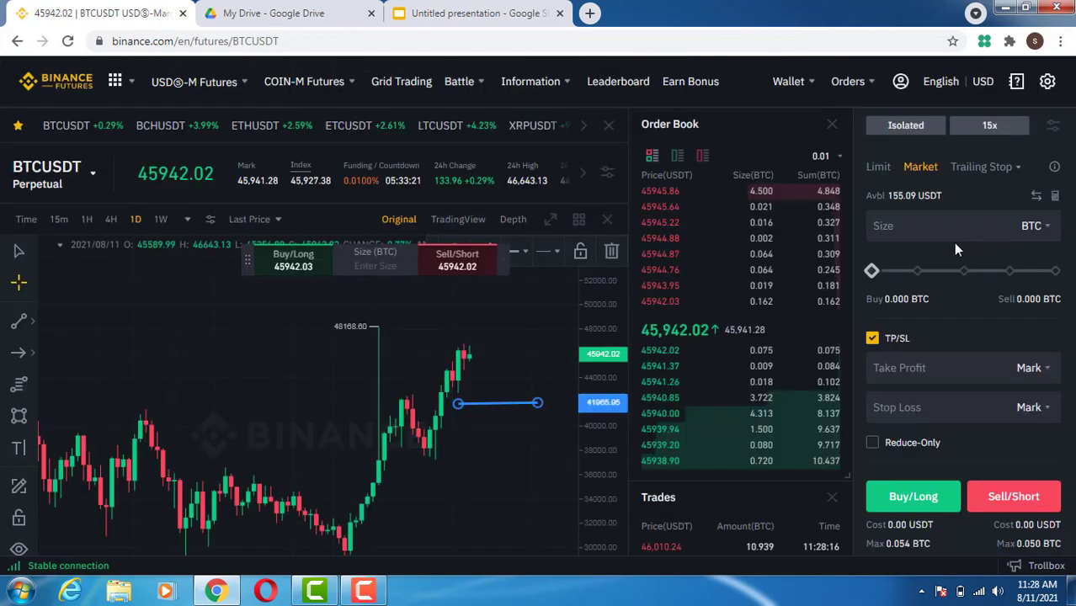
- Set up a Trailing Stop with 2% callback and a 47000 activation price, replacing 45000
{"action": "left_click", "coordinate": [980, 168]}
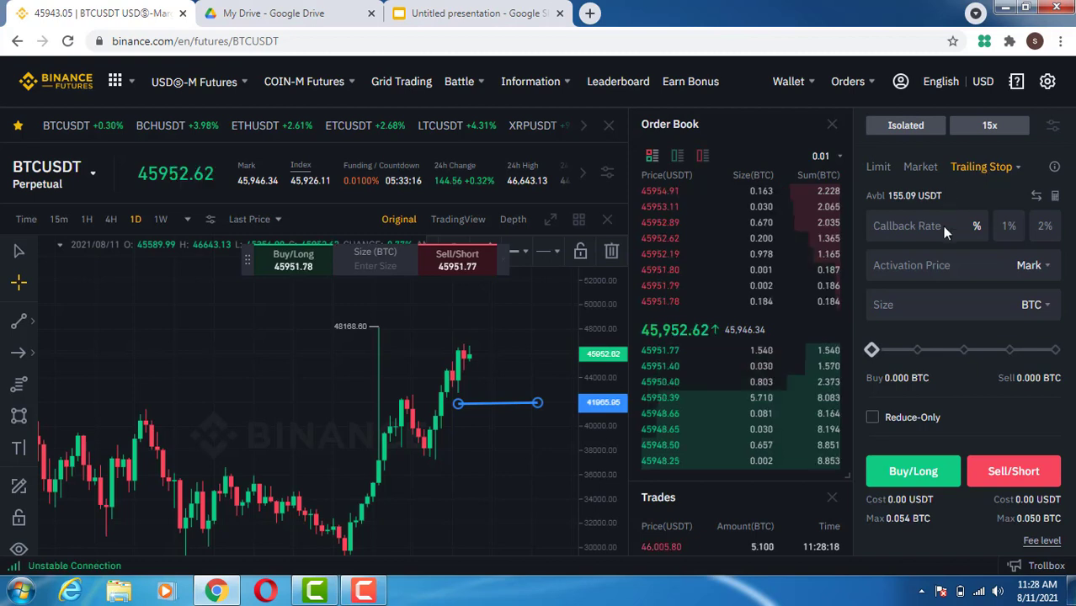
{"action": "left_click", "coordinate": [1047, 227]}
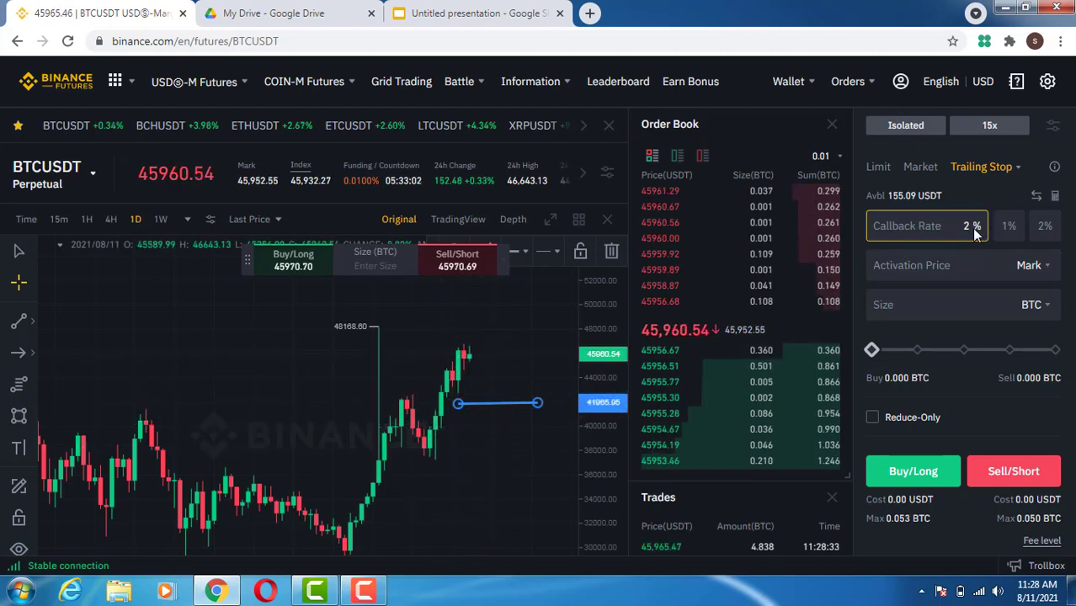
{"action": "left_click", "coordinate": [948, 271]}
{"action": "mouse_move", "coordinate": [933, 272]}
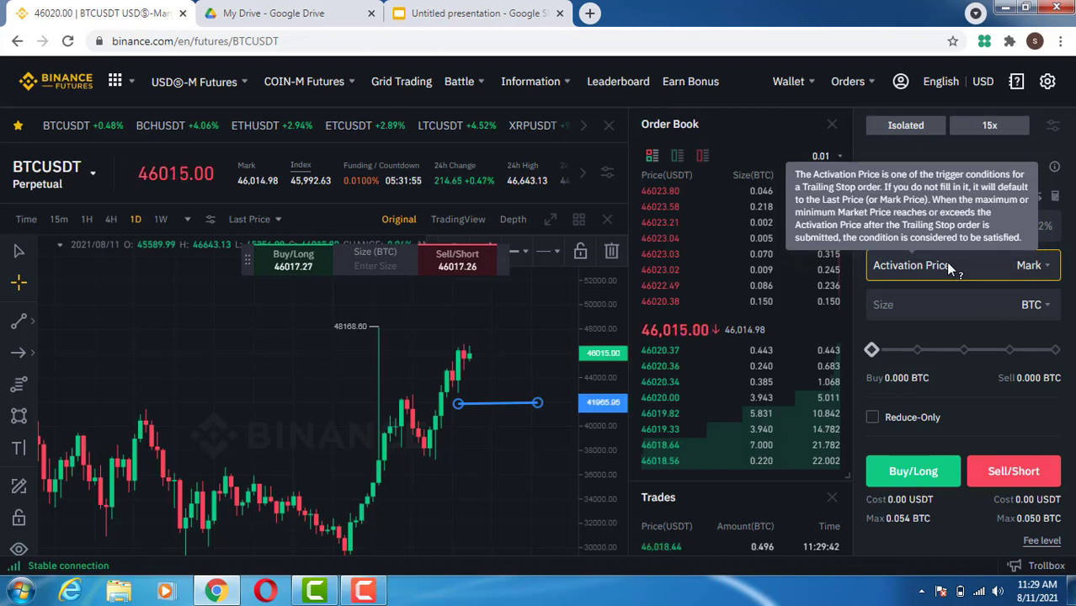
{"action": "type", "text": "45000"}
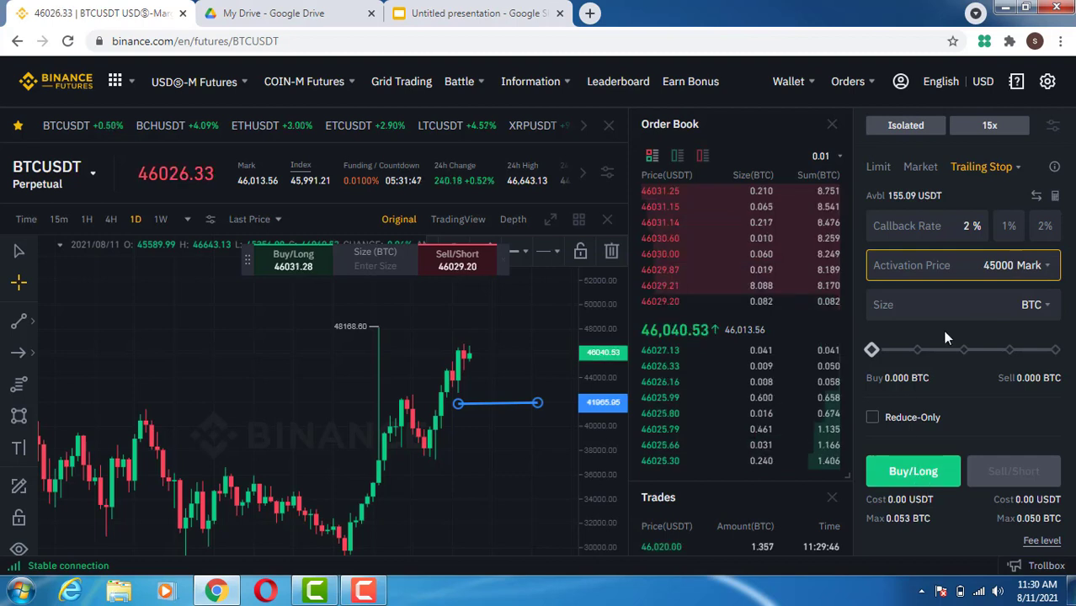
{"action": "key", "text": "BackSpace"}
{"action": "key", "text": "BackSpace"}
{"action": "key", "text": "BackSpace"}
{"action": "key", "text": "BackSpace"}
{"action": "key", "text": "BackSpace"}
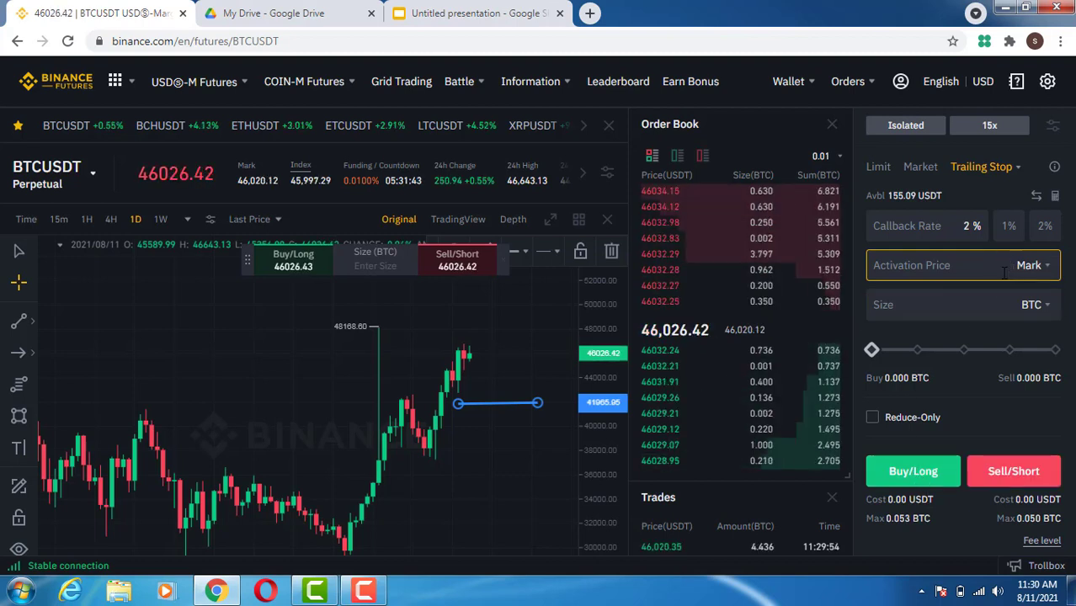
{"action": "type", "text": "47000"}
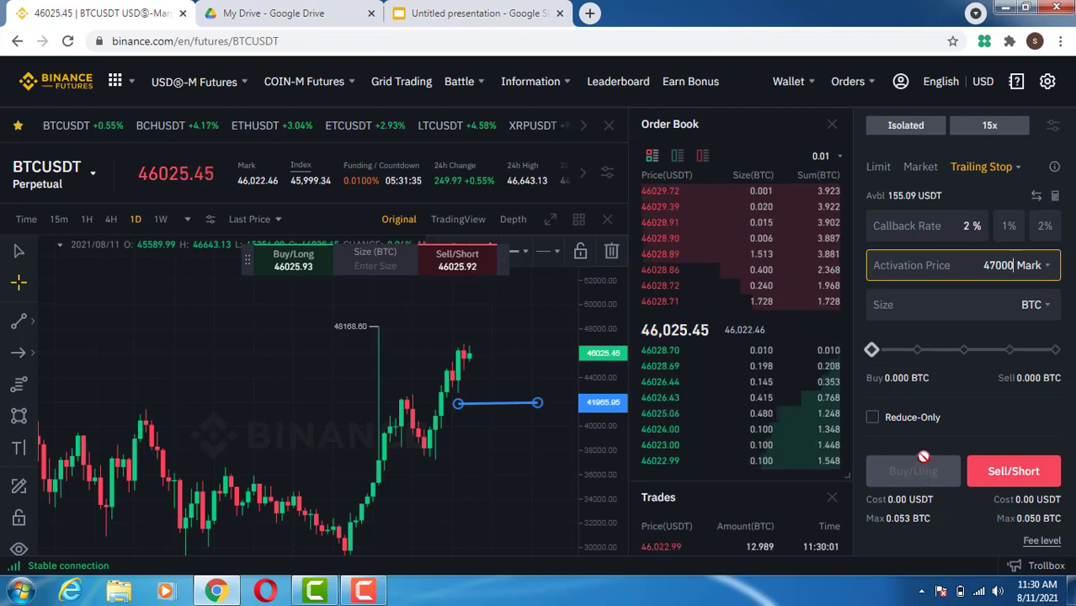
{"action": "scroll", "coordinate": [917, 466], "scroll_direction": "down", "scroll_amount": 4}
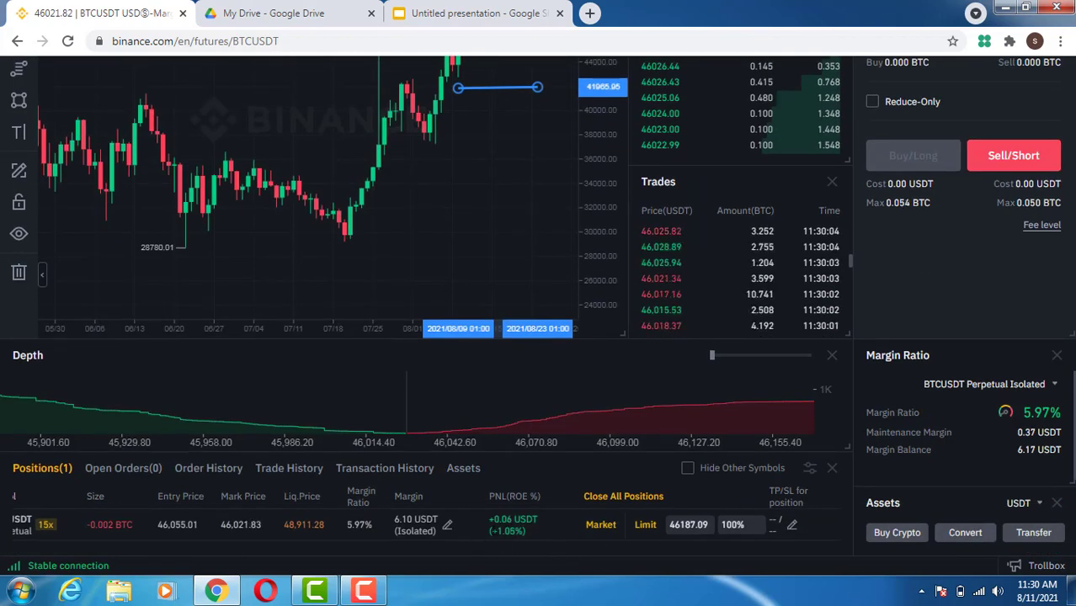
- Clear the 47000 activation price and enter a 0.002 BTC size in the Trailing Stop form
{"action": "scroll", "coordinate": [987, 241], "scroll_direction": "up", "scroll_amount": 4}
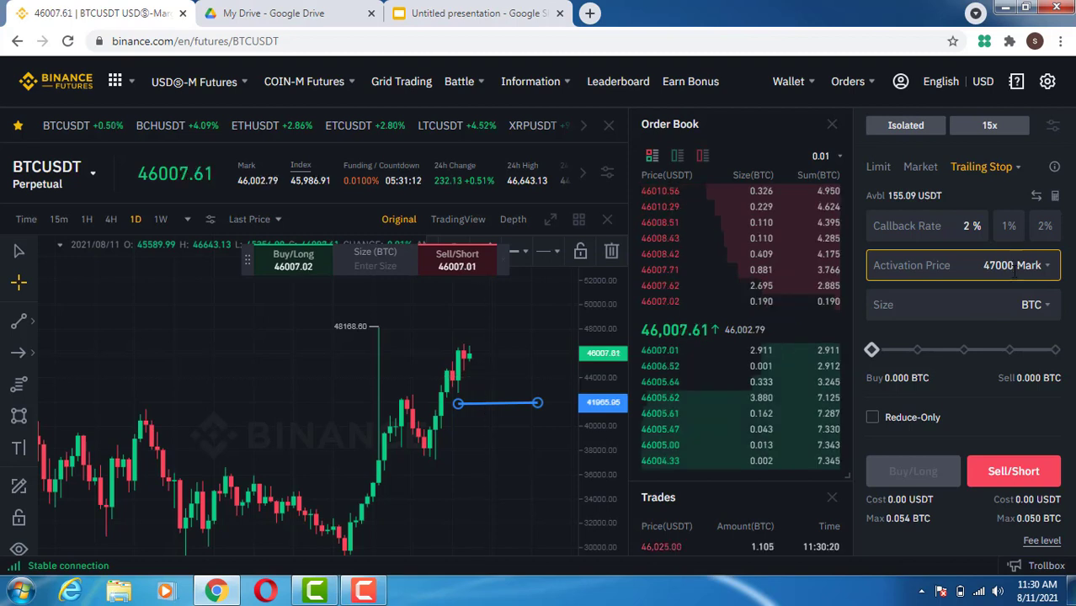
{"action": "key", "text": "BackSpace"}
{"action": "key", "text": "BackSpace"}
{"action": "key", "text": "BackSpace"}
{"action": "key", "text": "BackSpace"}
{"action": "key", "text": "BackSpace"}
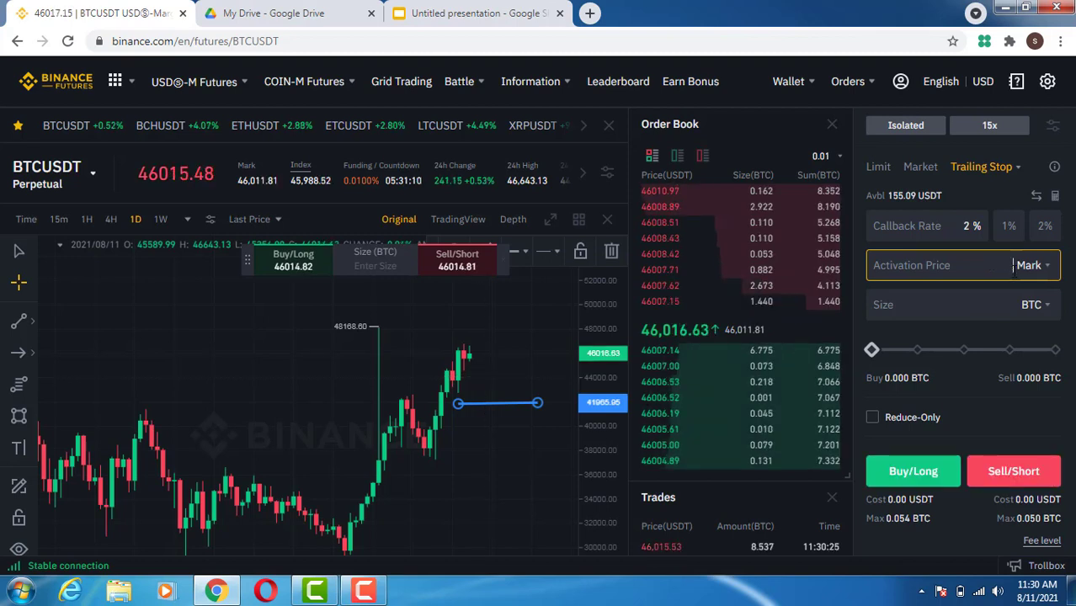
{"action": "left_click", "coordinate": [938, 305]}
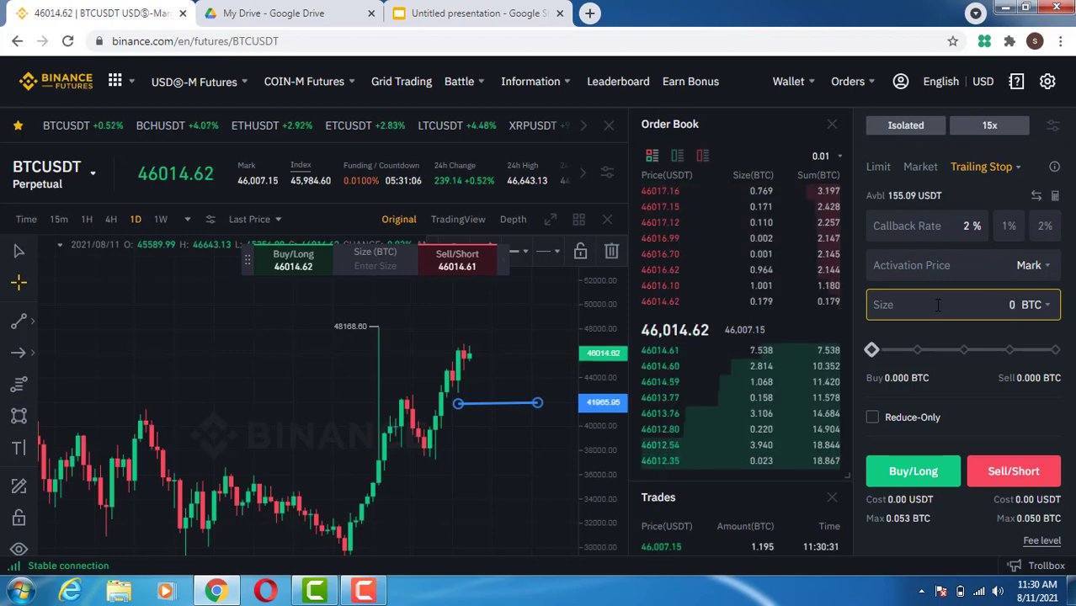
{"action": "type", "text": "0.002"}
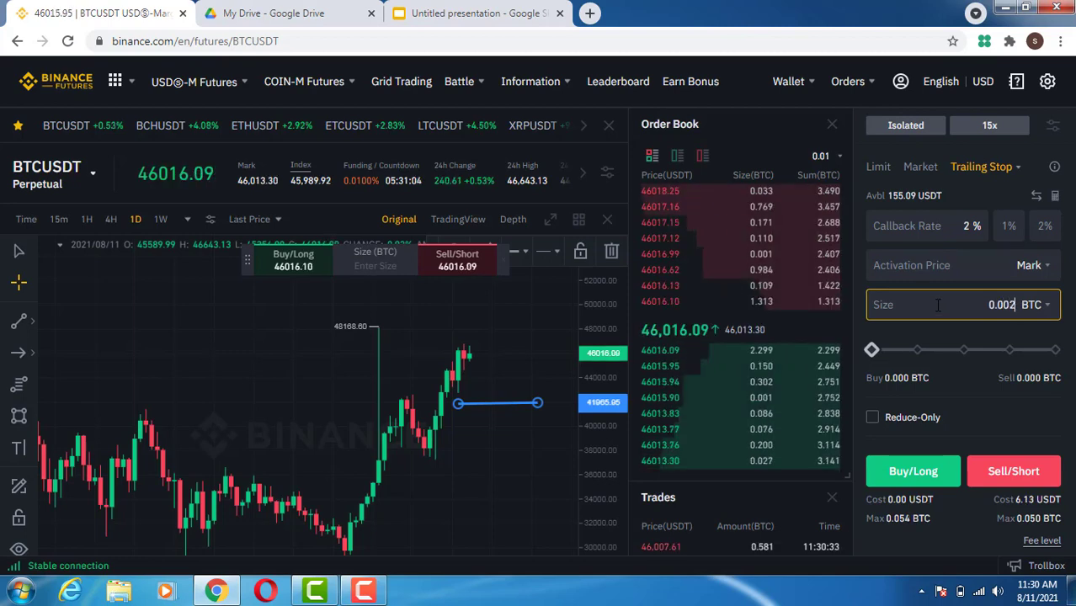
{"action": "scroll", "coordinate": [794, 406], "scroll_direction": "down", "scroll_amount": 5}
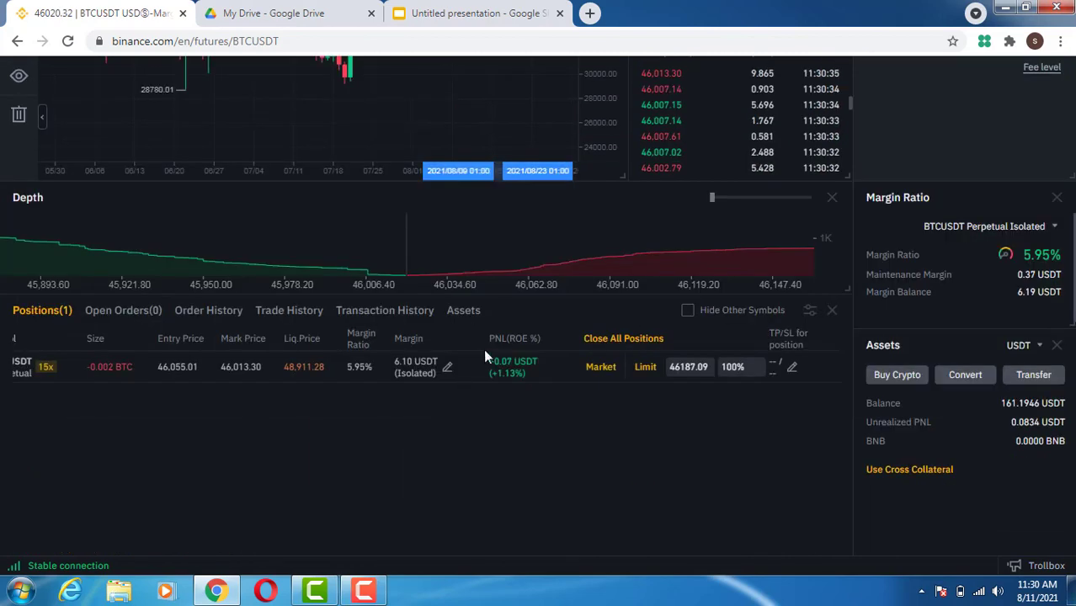
{"action": "scroll", "coordinate": [937, 298], "scroll_direction": "up", "scroll_amount": 5}
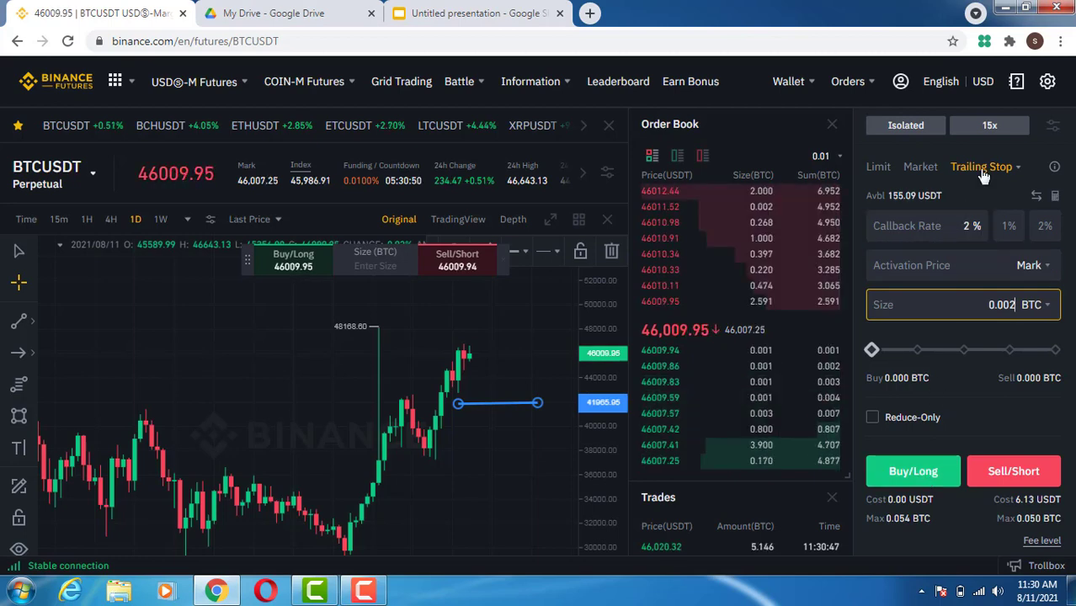
- Place the 0.002 BTC Buy/Long trailing stop and view it under Open Orders
{"action": "left_click", "coordinate": [922, 474]}
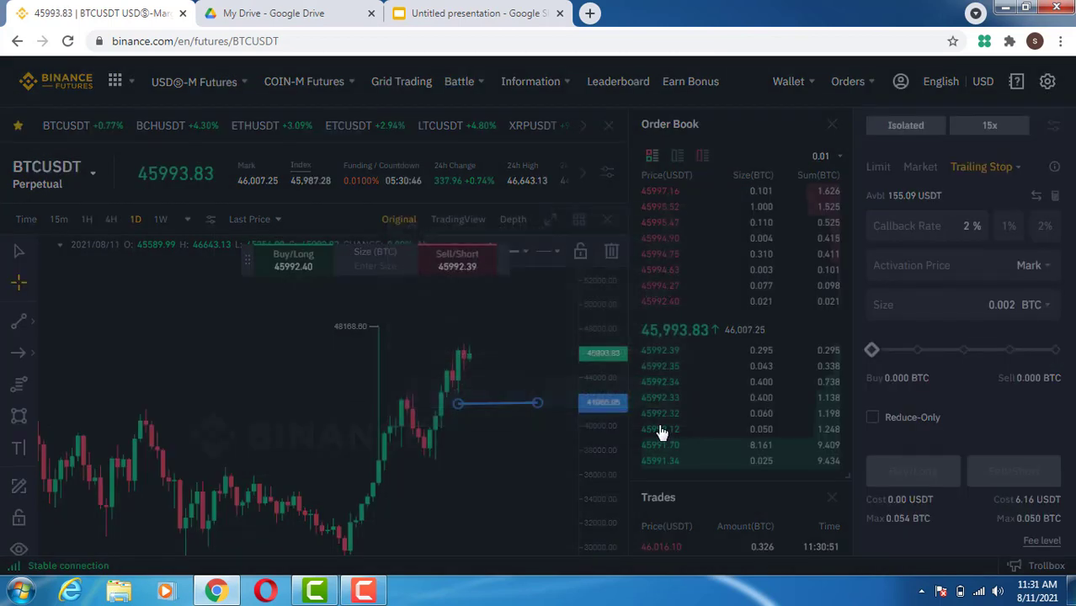
{"action": "scroll", "coordinate": [891, 413], "scroll_direction": "down", "scroll_amount": 6}
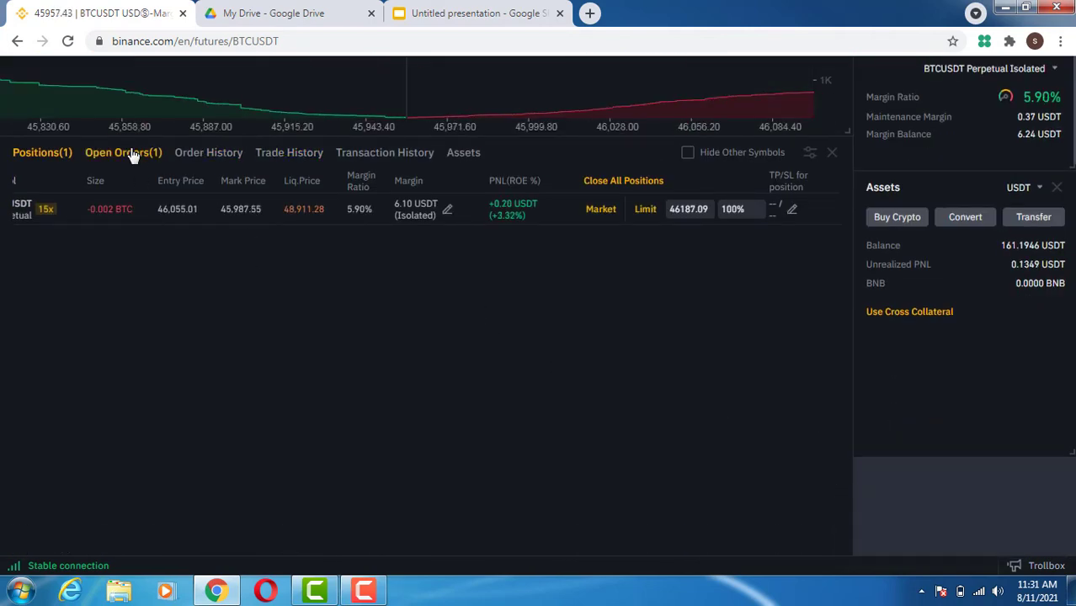
{"action": "left_click", "coordinate": [135, 155]}
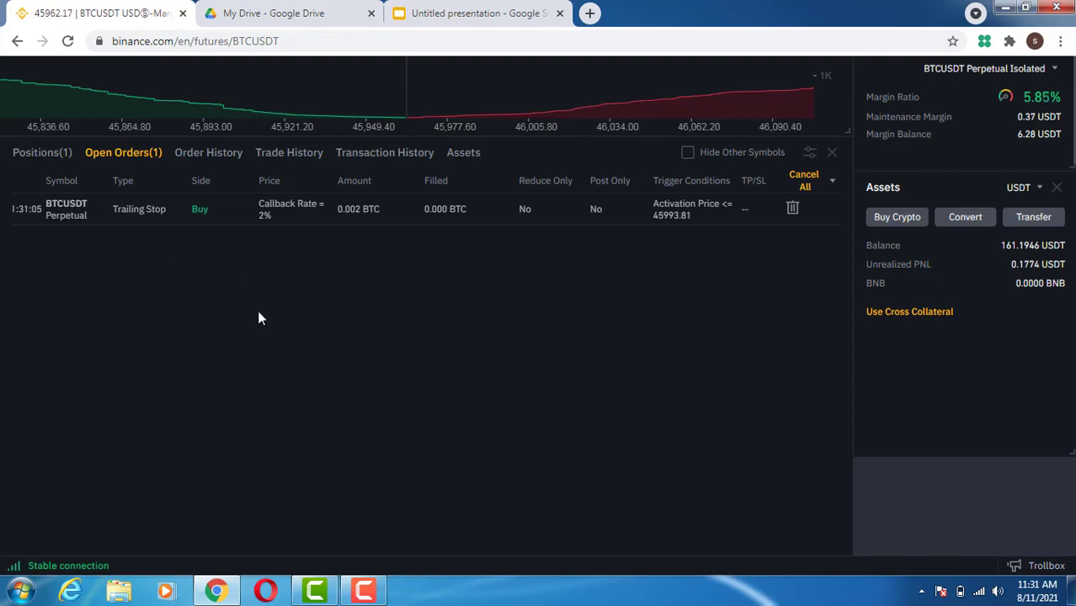
- Cancel all open orders and return to the Positions list
{"action": "scroll", "coordinate": [570, 345], "scroll_direction": "up", "scroll_amount": 3}
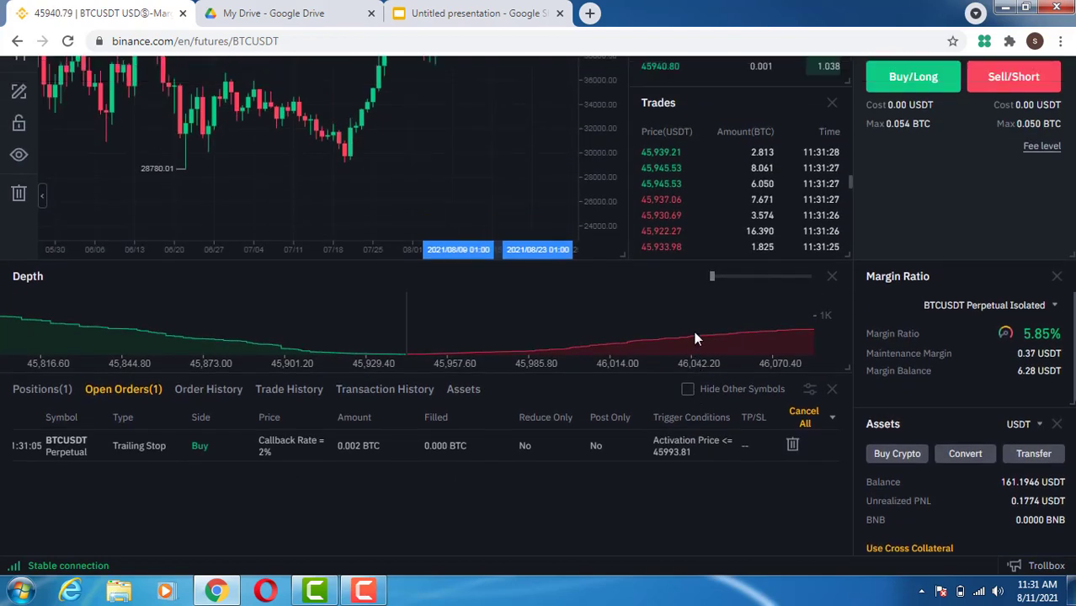
{"action": "scroll", "coordinate": [408, 390], "scroll_direction": "up", "scroll_amount": 1}
{"action": "scroll", "coordinate": [314, 431], "scroll_direction": "down", "scroll_amount": 2}
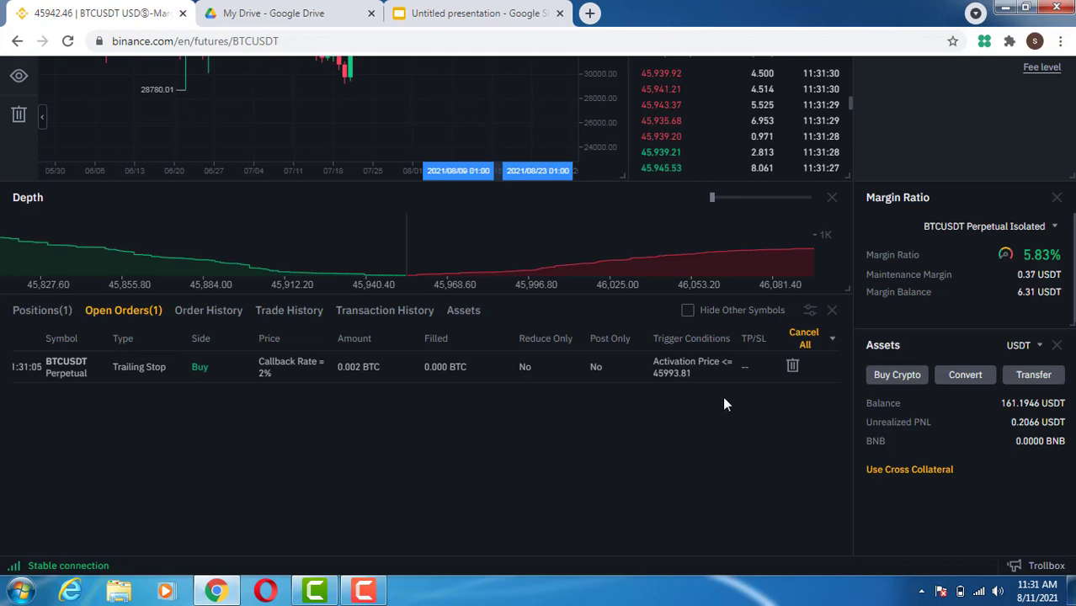
{"action": "scroll", "coordinate": [711, 478], "scroll_direction": "down", "scroll_amount": 2}
{"action": "scroll", "coordinate": [719, 442], "scroll_direction": "up", "scroll_amount": 1}
{"action": "scroll", "coordinate": [741, 414], "scroll_direction": "up", "scroll_amount": 2}
{"action": "left_click", "coordinate": [801, 404]}
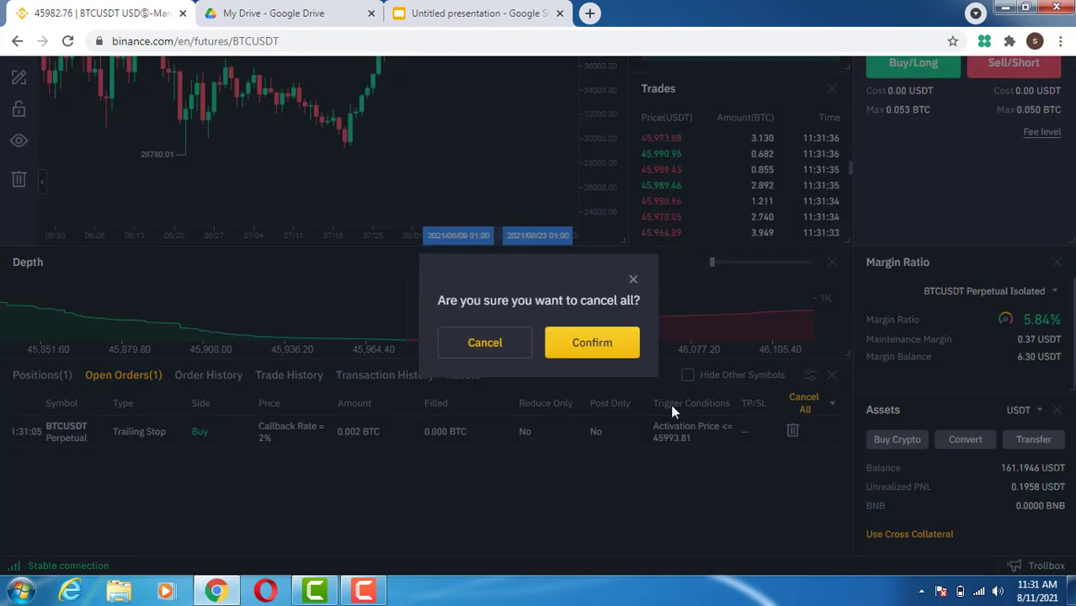
{"action": "left_click", "coordinate": [593, 345]}
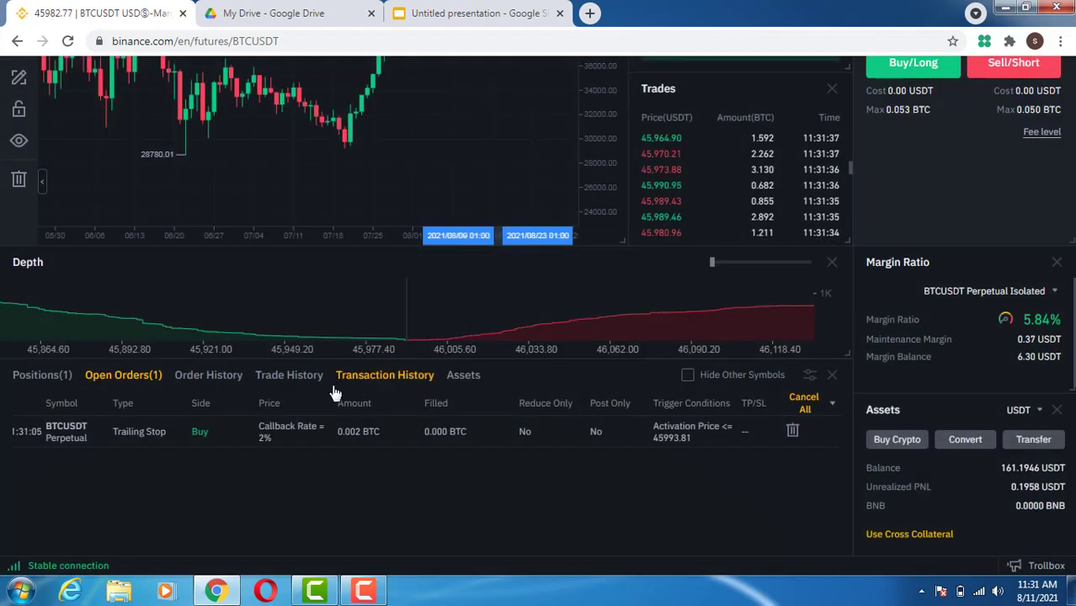
{"action": "left_click", "coordinate": [46, 379]}
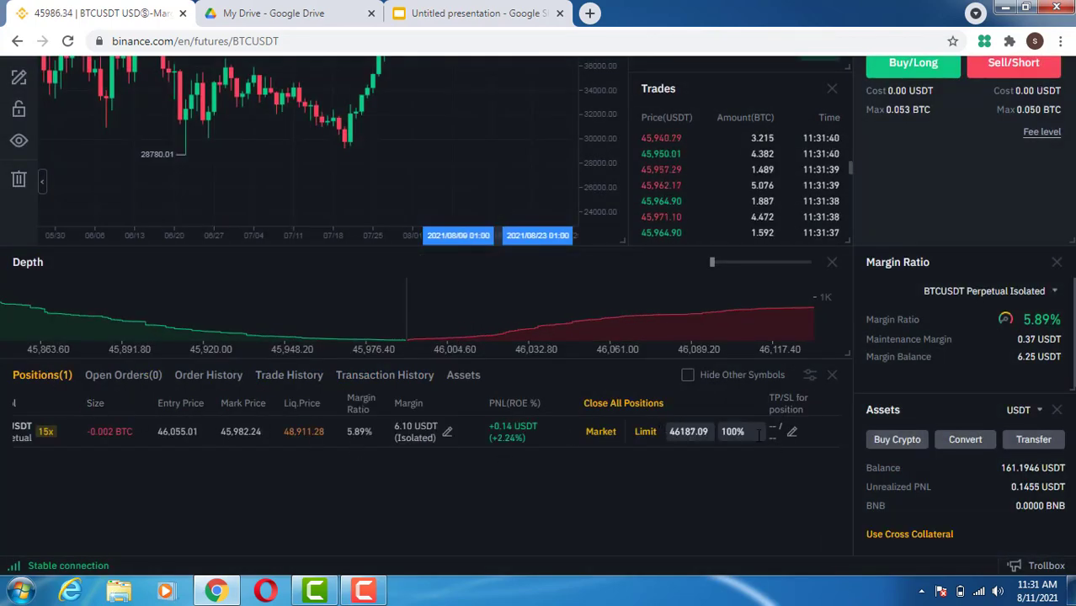
- Close the -0.002 BTC short at market, confirming Close short
{"action": "left_click", "coordinate": [602, 433]}
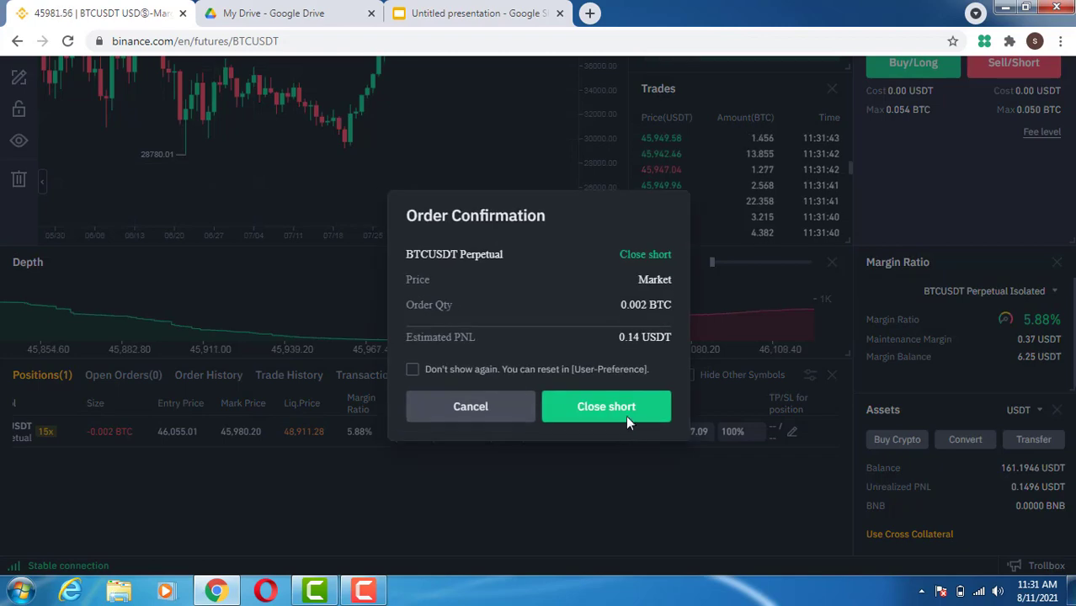
{"action": "left_click", "coordinate": [626, 412]}
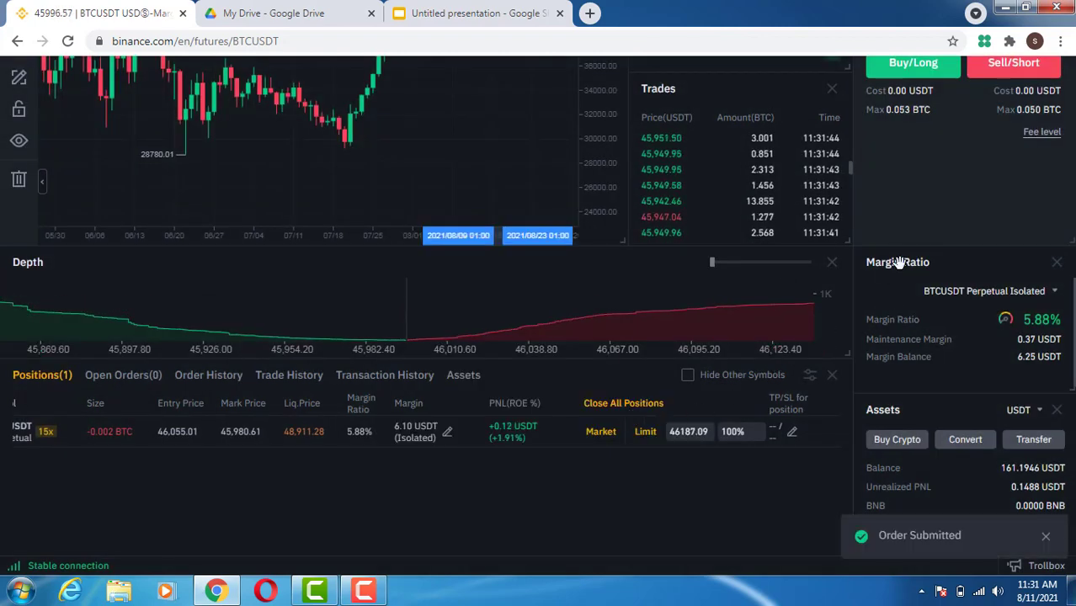
{"action": "scroll", "coordinate": [871, 265], "scroll_direction": "up", "scroll_amount": 2}
{"action": "scroll", "coordinate": [871, 268], "scroll_direction": "up", "scroll_amount": 2}
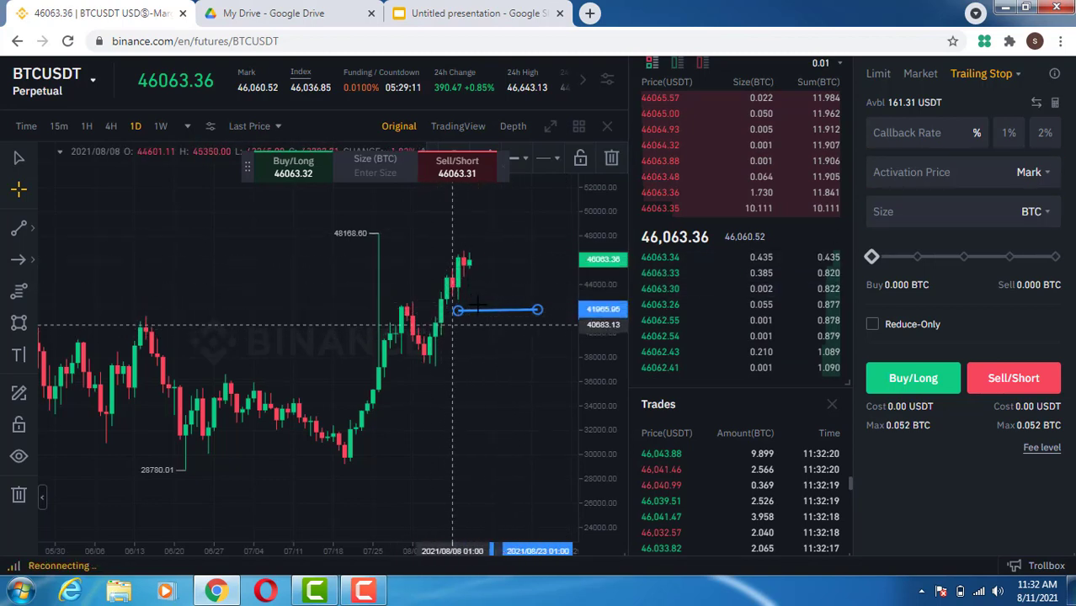
{"action": "scroll", "coordinate": [559, 347], "scroll_direction": "up", "scroll_amount": 1}
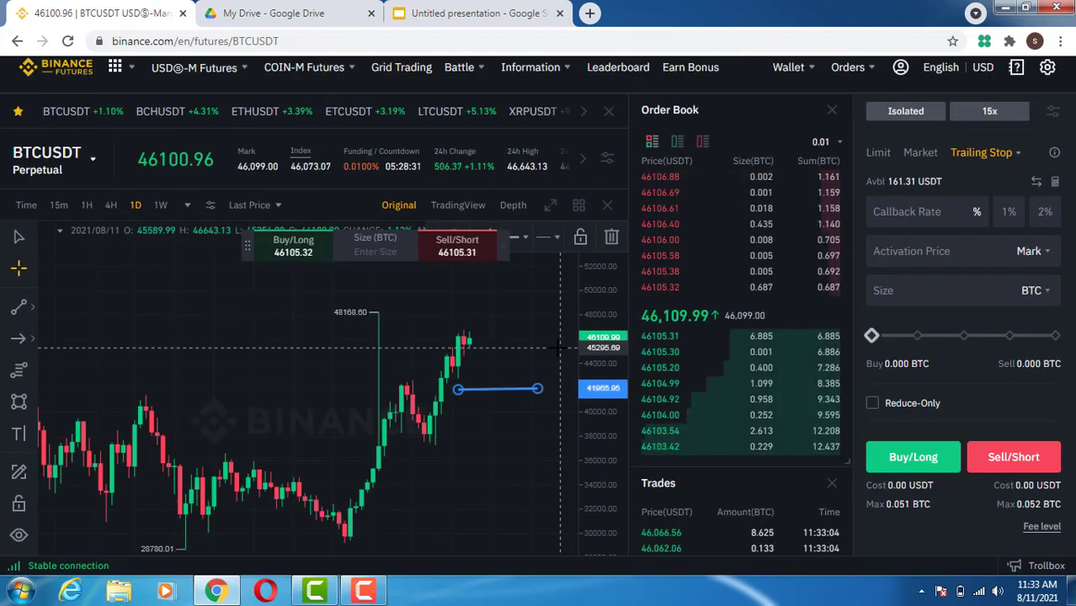
{"action": "scroll", "coordinate": [384, 194], "scroll_direction": "up", "scroll_amount": 1}
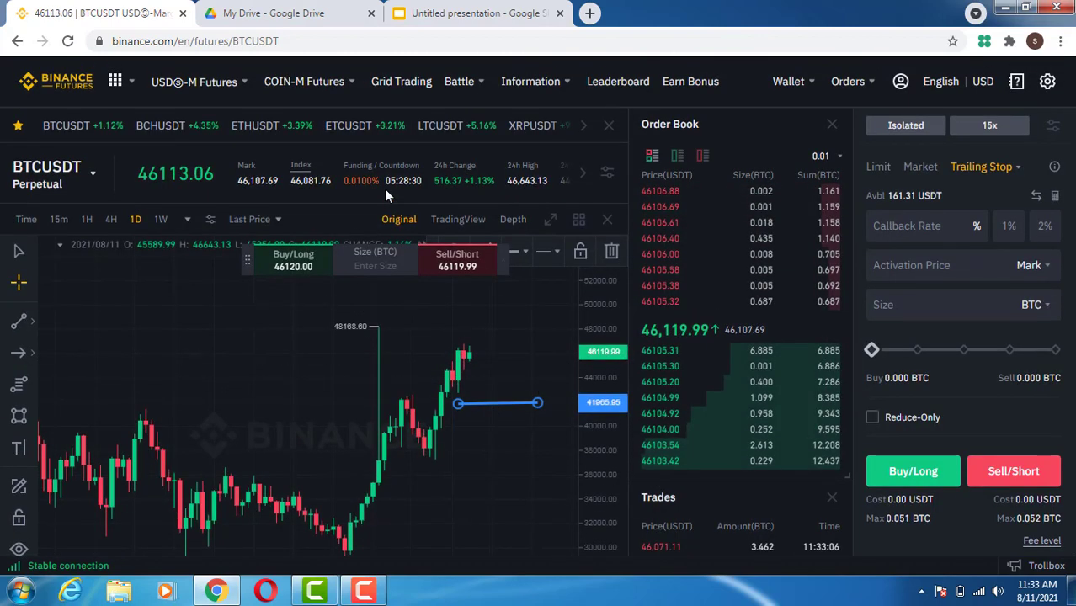